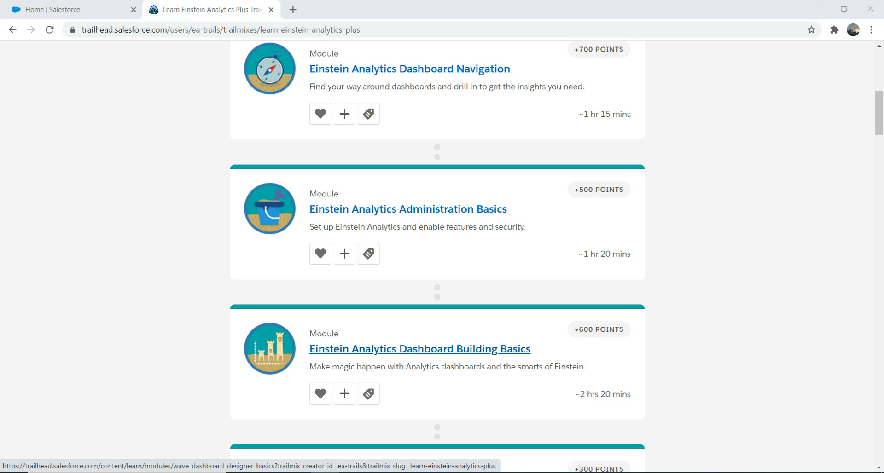
Open the Einstein Analytics Dashboard Building Basics module from the trailmix.
click(419, 349)
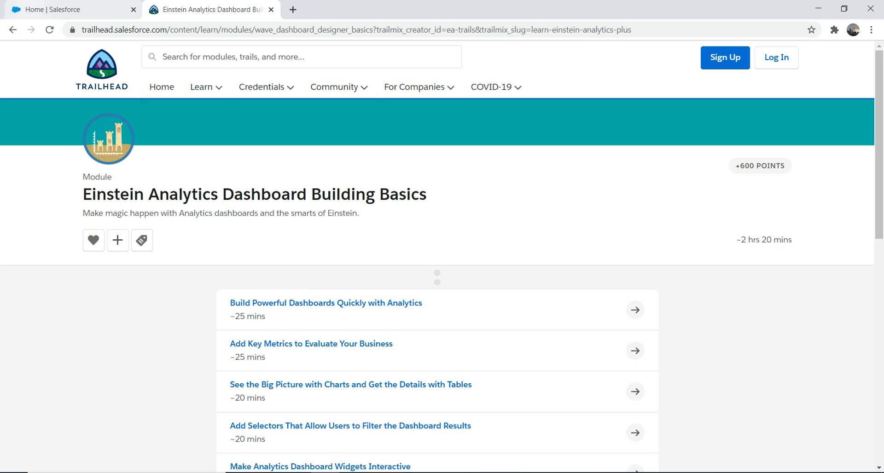
Switch to Salesforce Setup, launch Analytics Studio and browse to All Items.
click(55, 9)
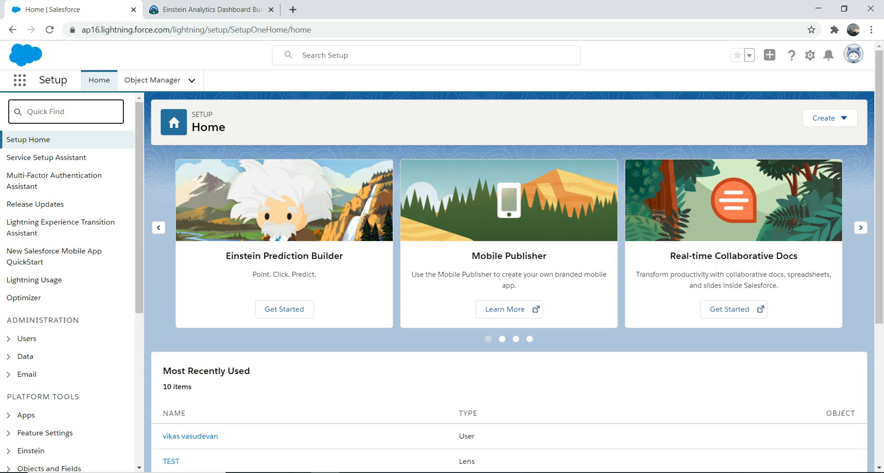
click(19, 80)
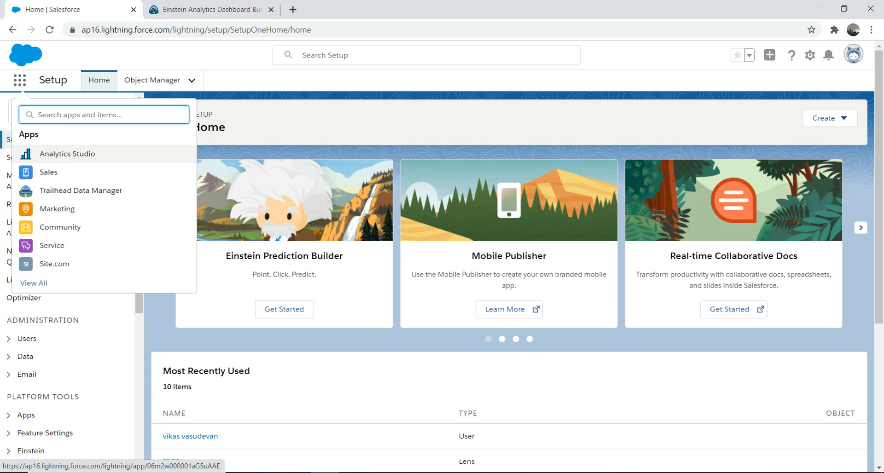
click(67, 154)
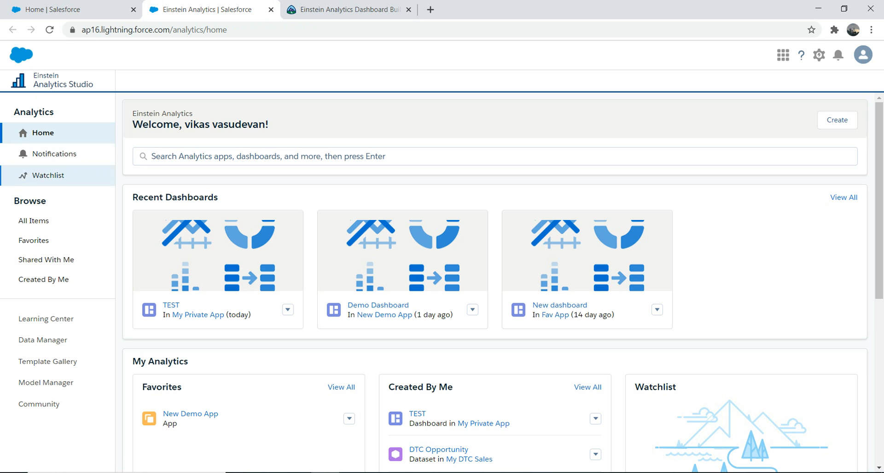
click(34, 221)
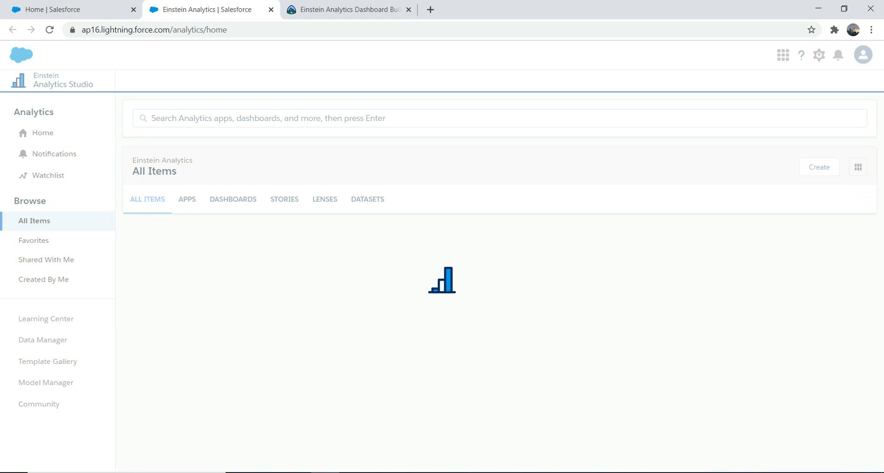
Start a new dashboard from a template, using the Performance Summary template.
click(809, 167)
click(804, 208)
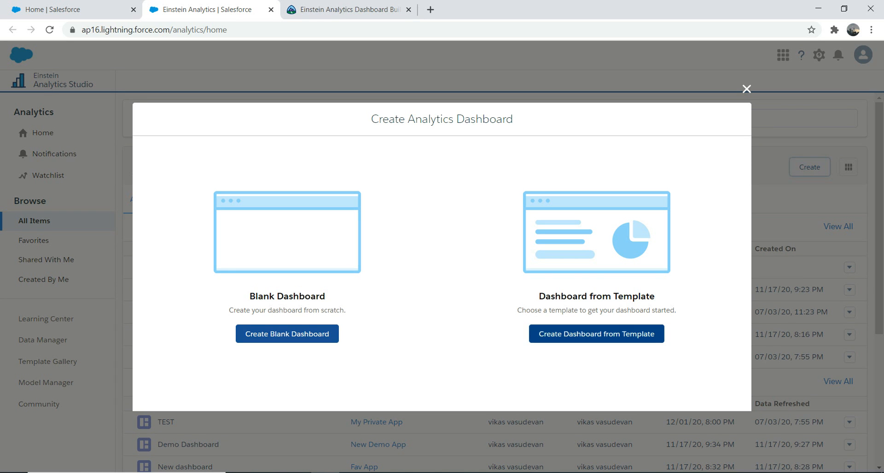
click(596, 334)
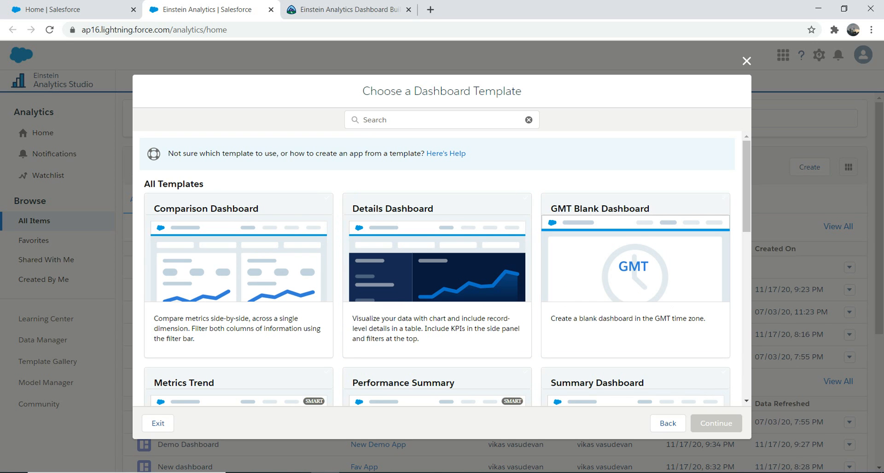
scroll(437, 267, down, 4)
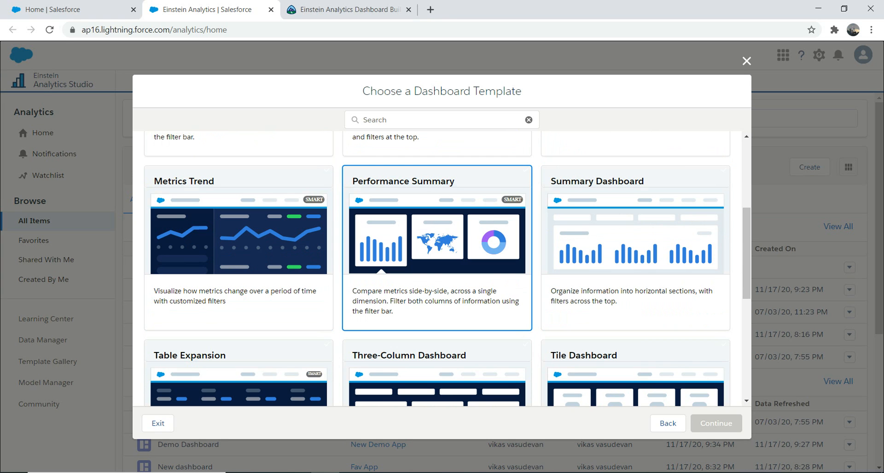
click(437, 248)
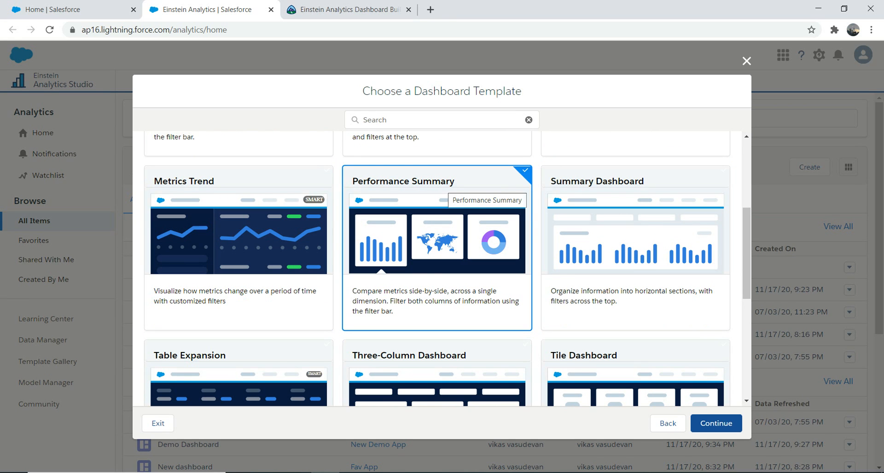
click(716, 423)
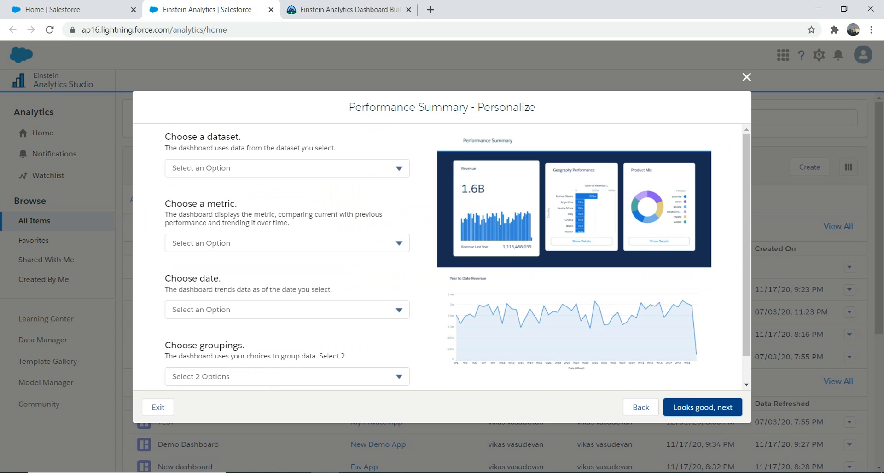
Personalize the template with the DTC Opportunity (My DTC Sales) dataset, Amount as the metric and Close Date as the date.
click(287, 168)
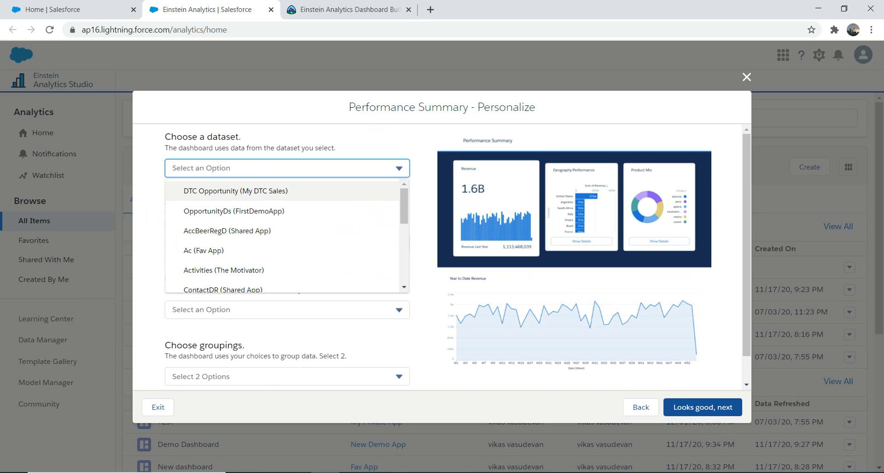
click(267, 191)
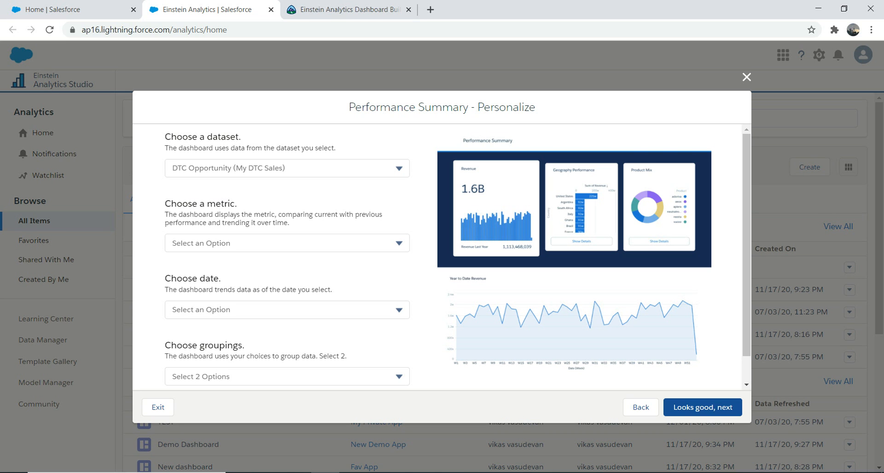
click(287, 243)
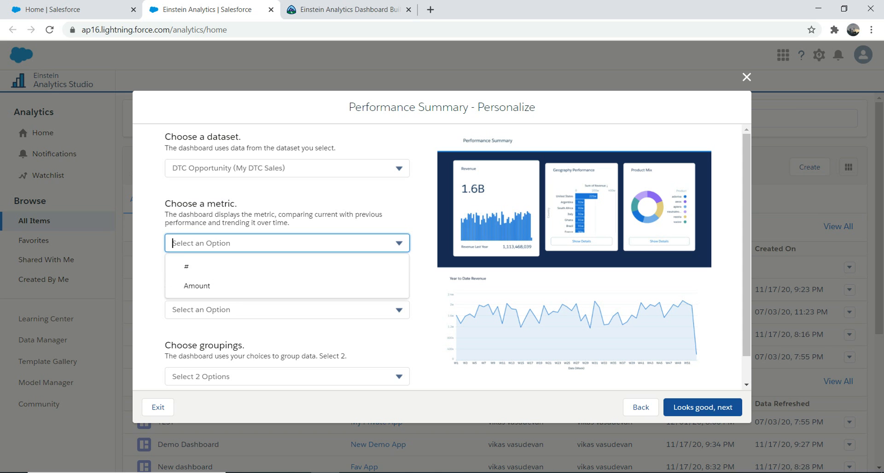
click(287, 285)
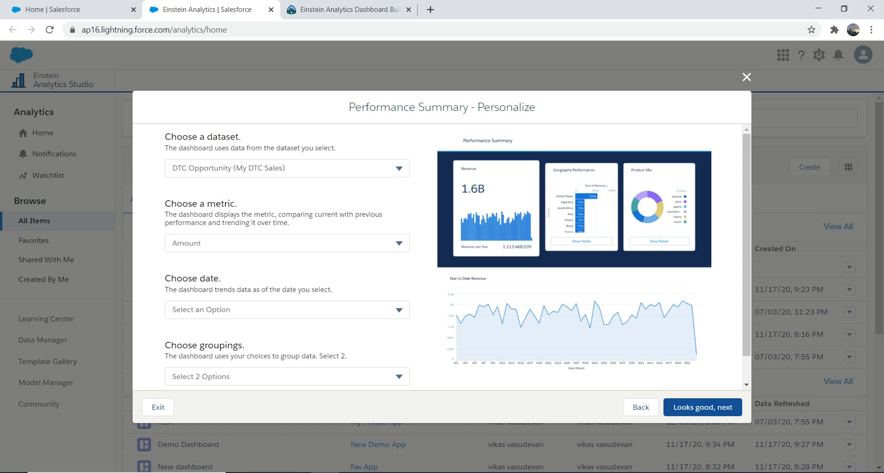
scroll(287, 281, down, 1)
click(287, 281)
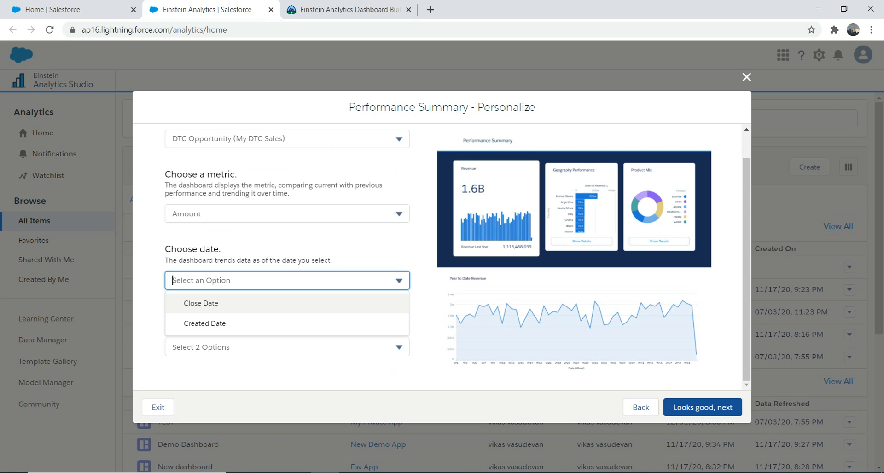
click(286, 303)
Choose Account Type and Opportunity Type as the two groupings and accept the personalization.
click(286, 347)
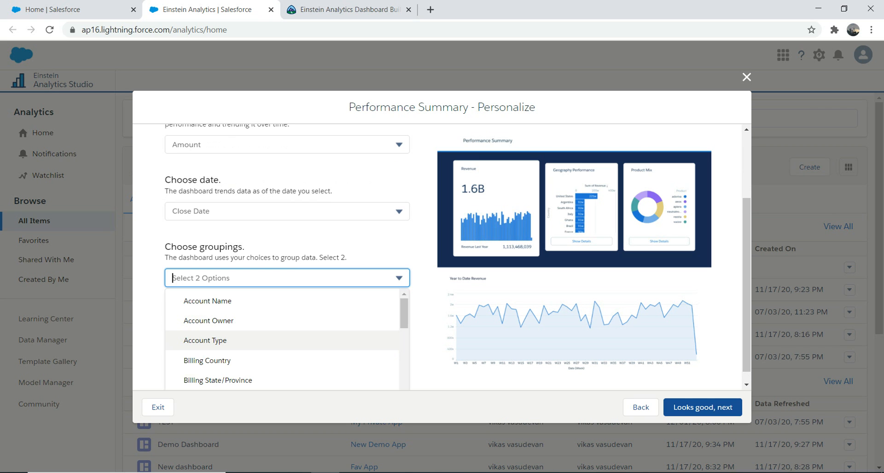
click(205, 340)
scroll(283, 341, down, 5)
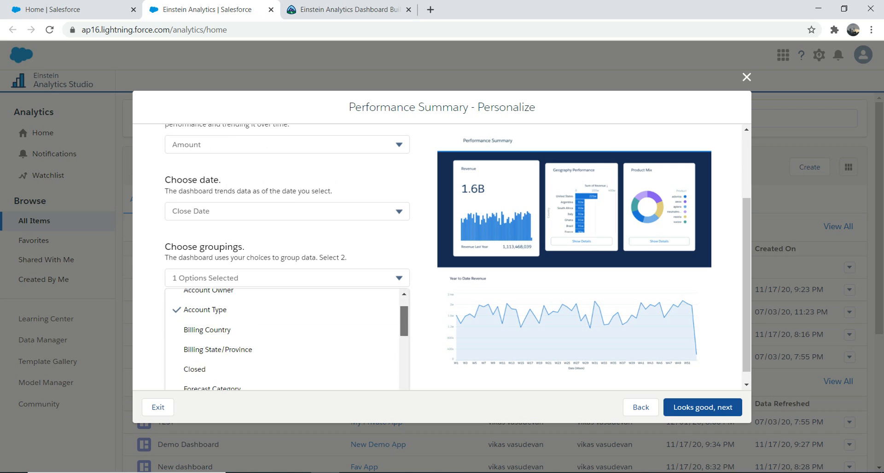
scroll(283, 341, down, 3)
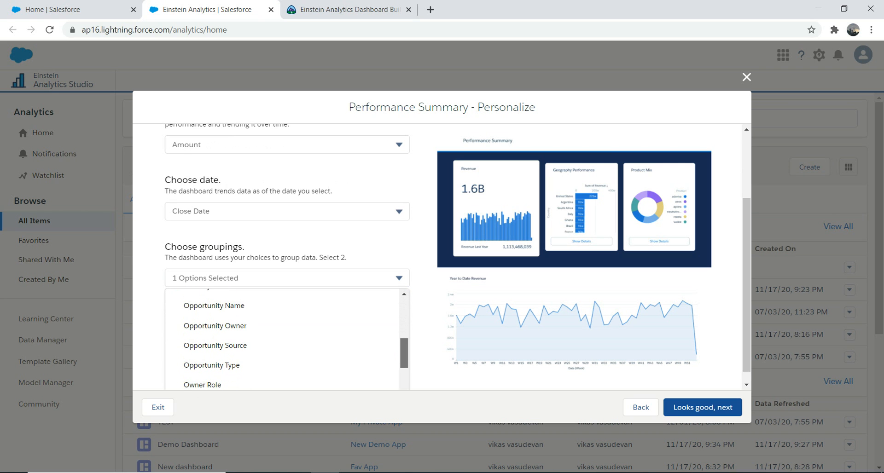
click(283, 341)
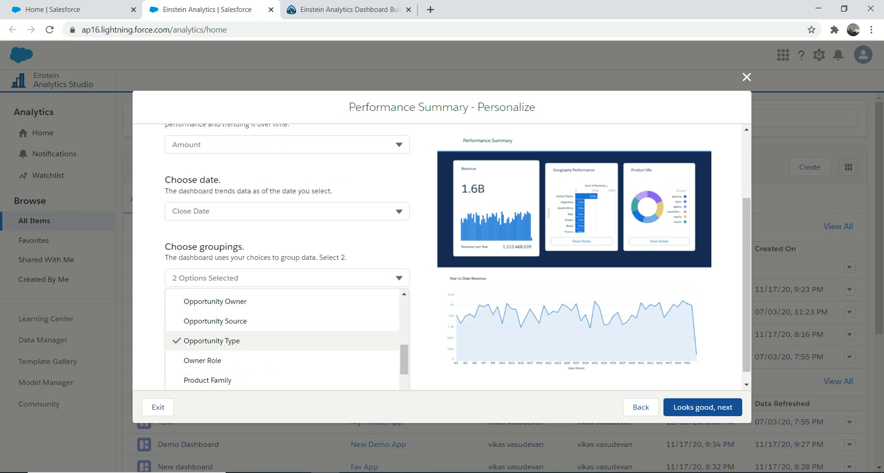
click(702, 407)
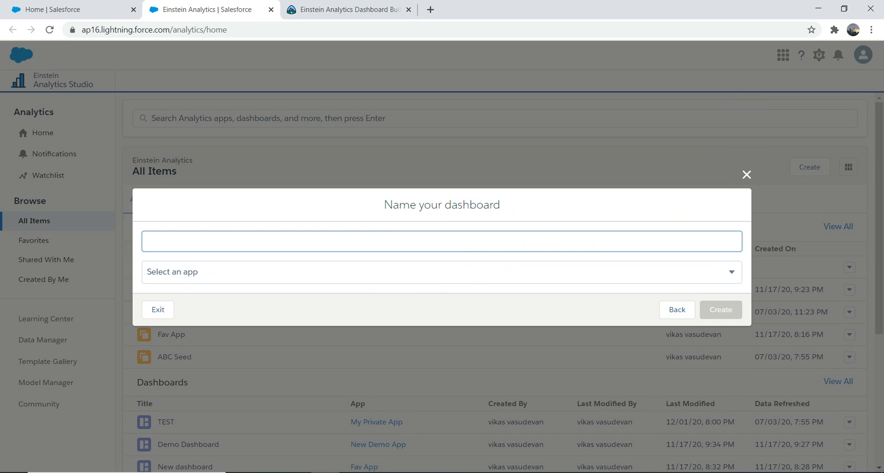
Name the dashboard TemplateBasedDashboard, assign it to FirstDemoApp and create it.
text(TemplateBasedDashboard)
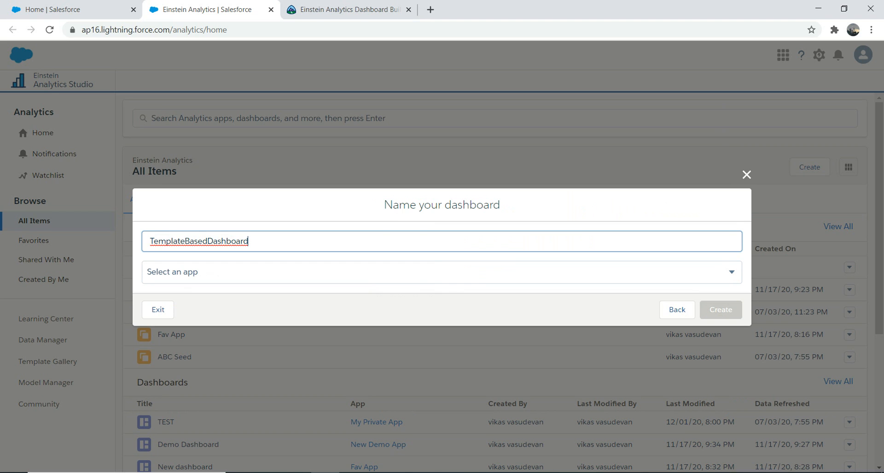
key(Tab)
click(200, 272)
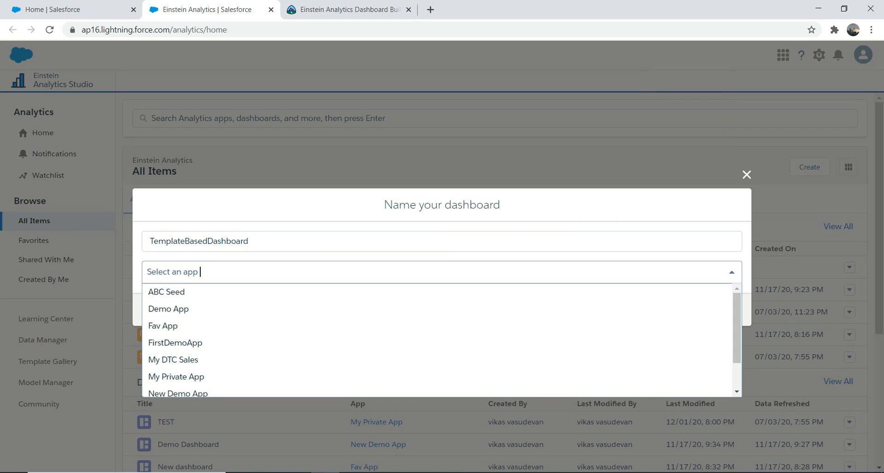
key(Down)
key(Return)
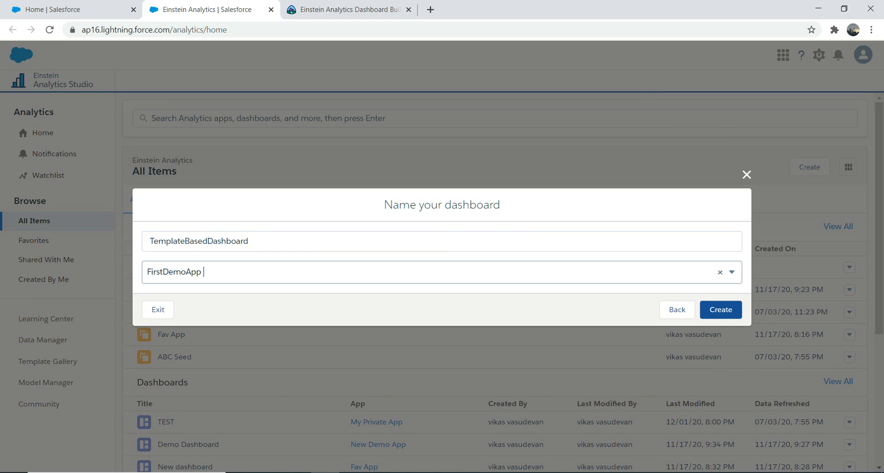
click(720, 309)
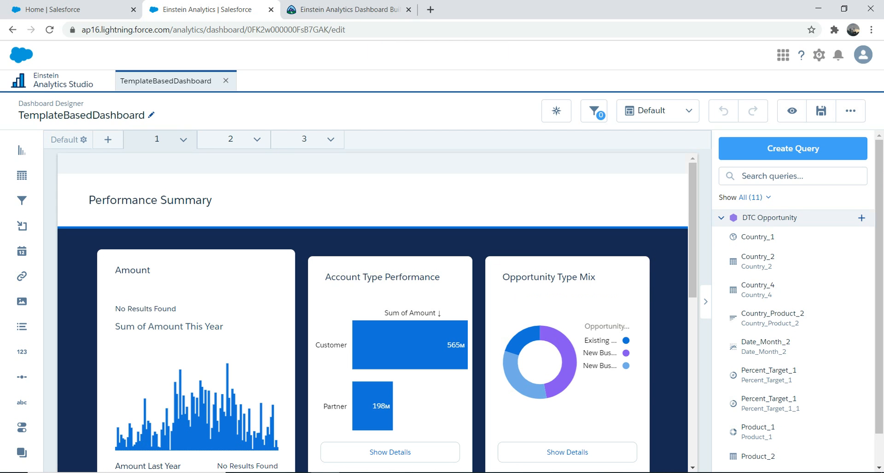
Examine the generated Performance Summary charts in the designer and in the dashboard preview.
scroll(372, 313, down, 2)
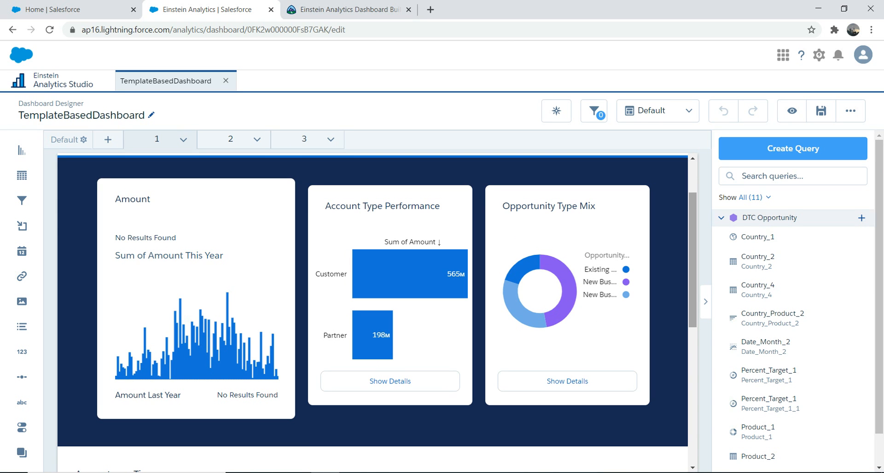
mouse_move(692, 260)
mouse_down()
mouse_move(692, 248)
mouse_move(692, 264)
mouse_up()
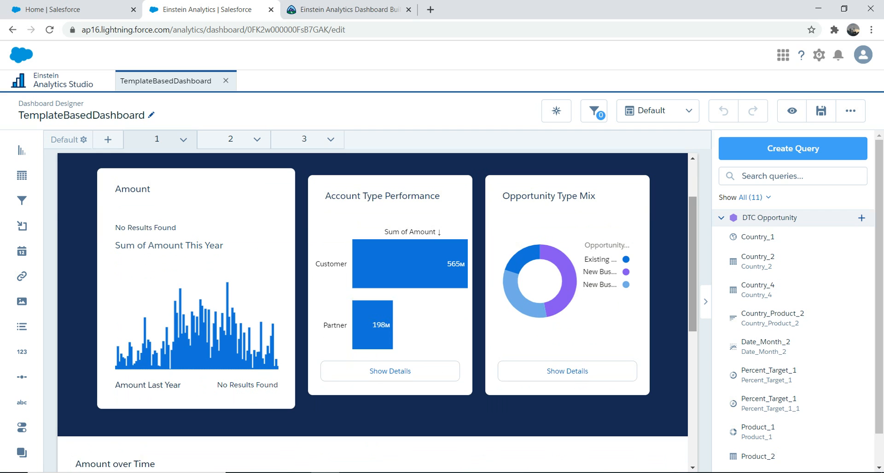
click(791, 110)
mouse_move(648, 269)
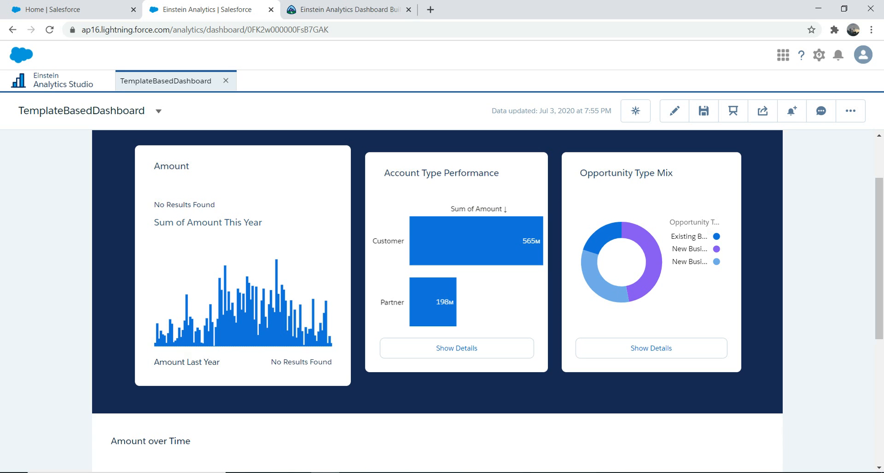
Return to edit mode and inspect the Opportunity Type Mix and Account Type Performance widgets, plus pages 2 and 3.
click(674, 110)
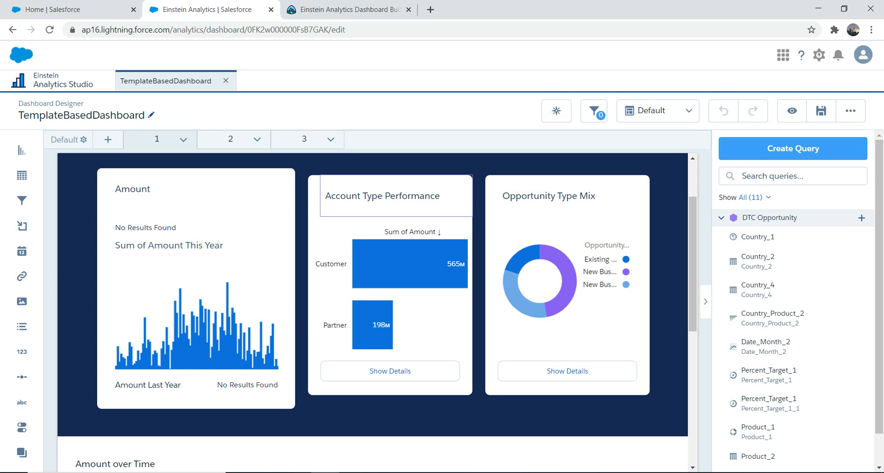
click(567, 291)
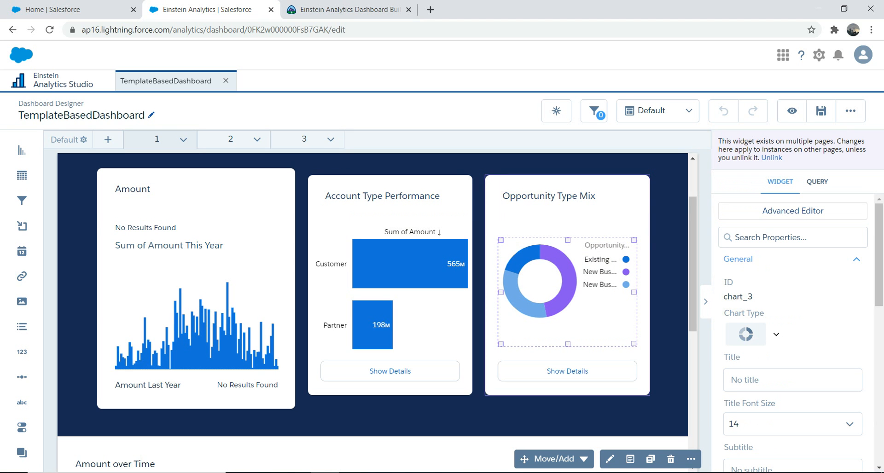
click(389, 289)
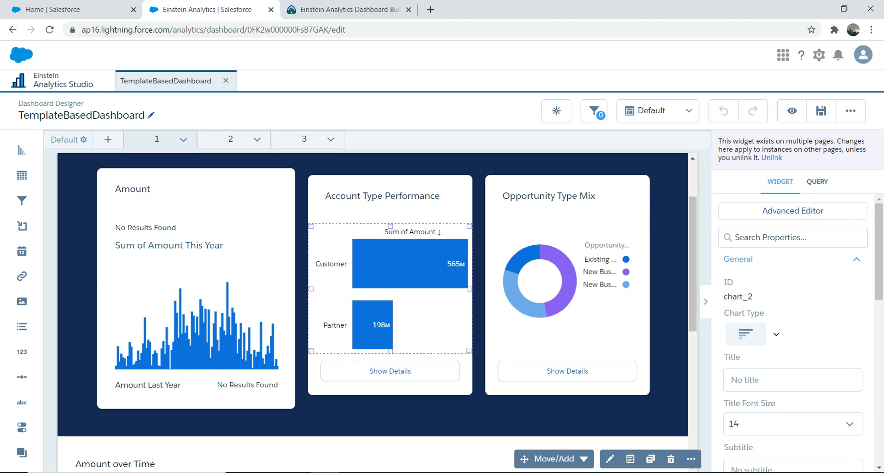
click(567, 214)
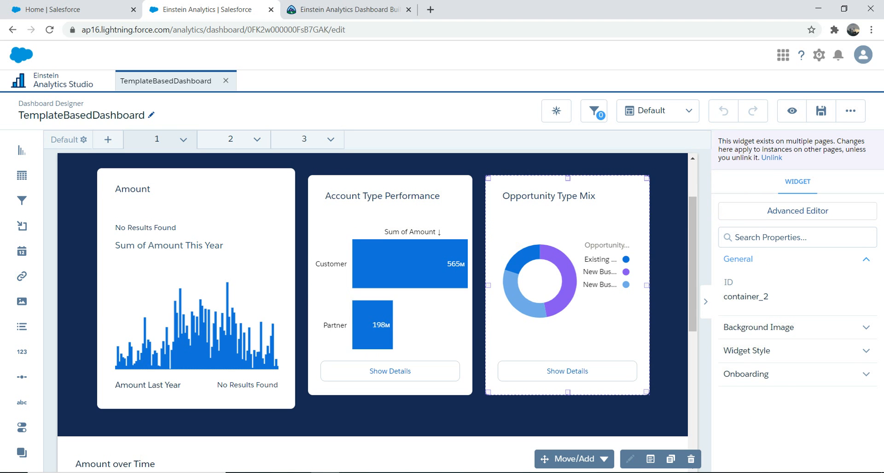
click(230, 139)
click(304, 139)
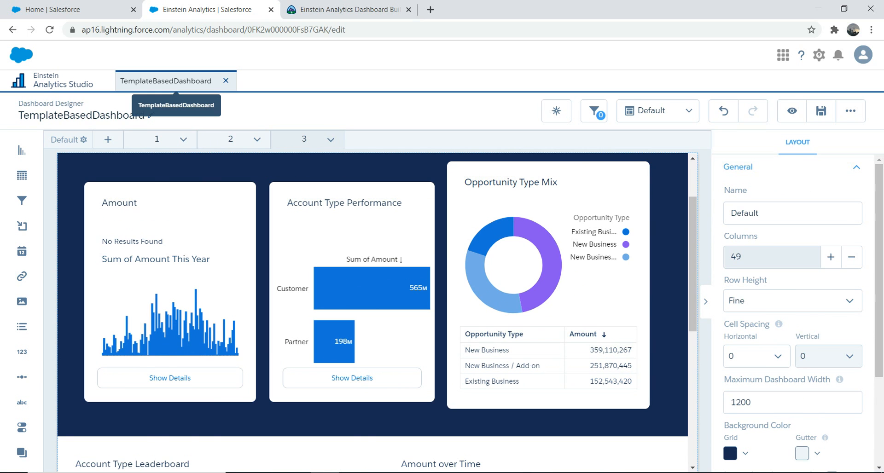
Close TemplateBasedDashboard and create a new blank dashboard.
click(225, 80)
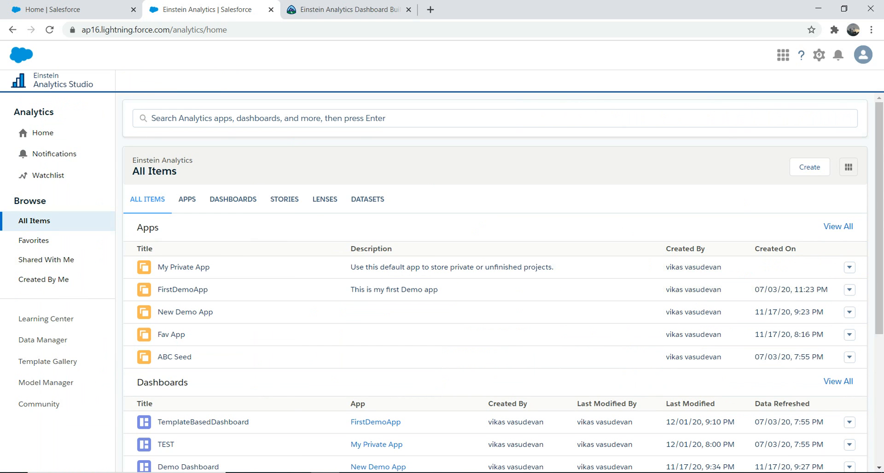
click(810, 167)
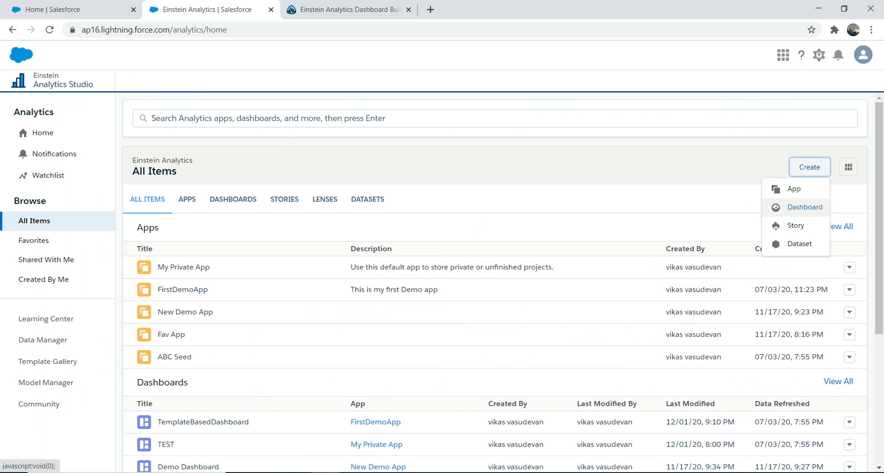
click(804, 207)
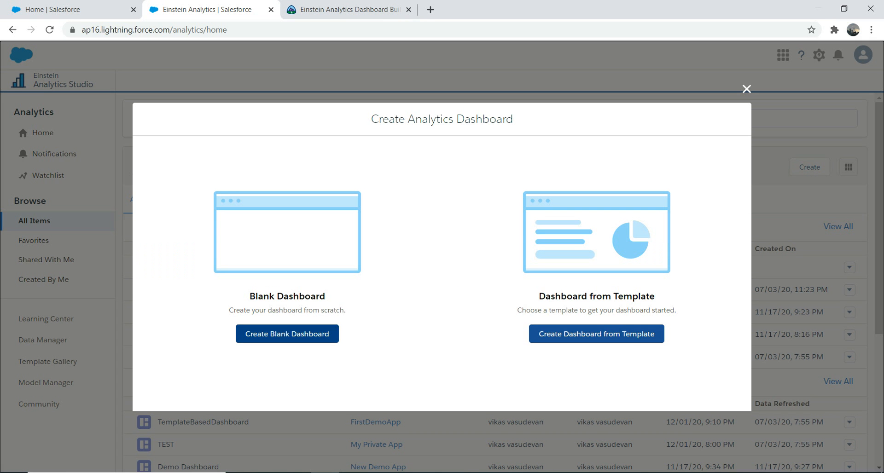
click(287, 333)
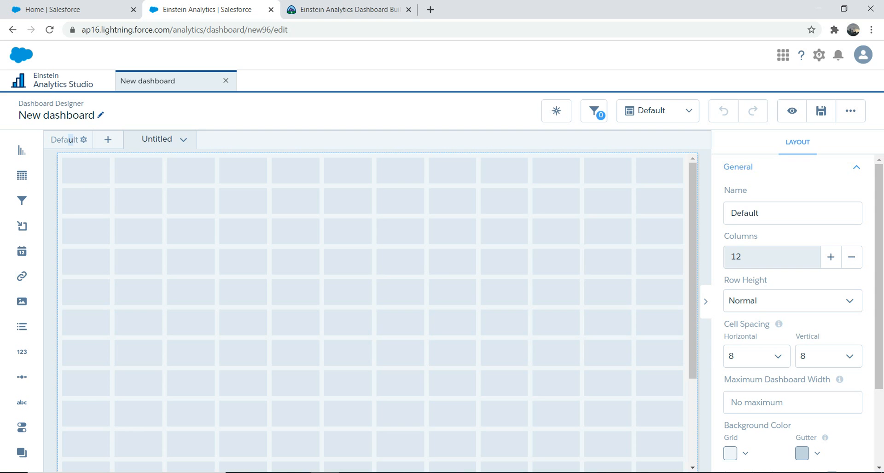
Set the dashboard layout's row height to Fine and its horizontal cell spacing to 0.
click(793, 301)
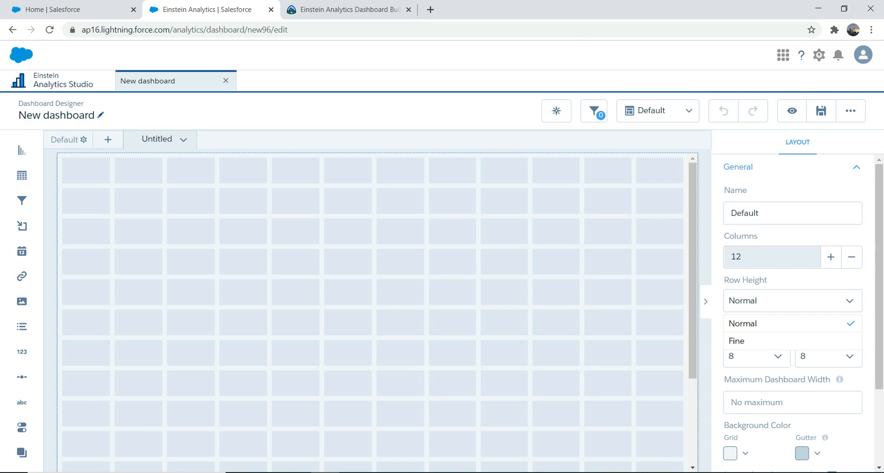
click(742, 340)
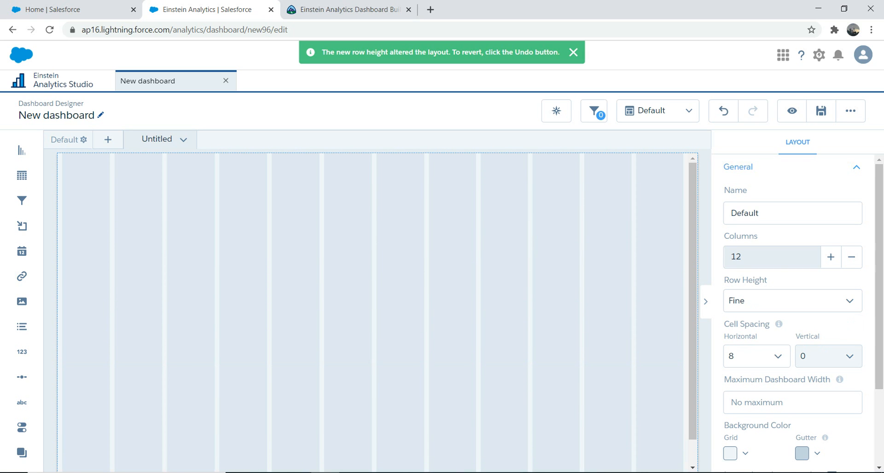
click(757, 356)
click(746, 378)
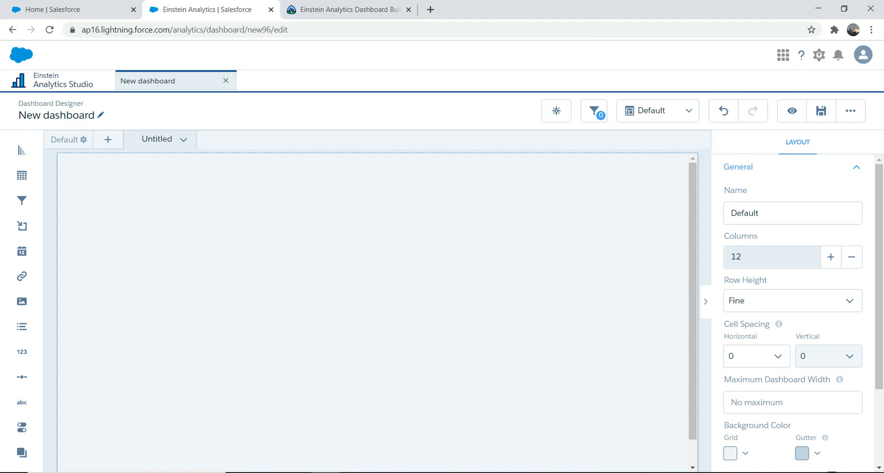
Change the grid background color of the dashboard to light blue.
scroll(796, 308, down, 3)
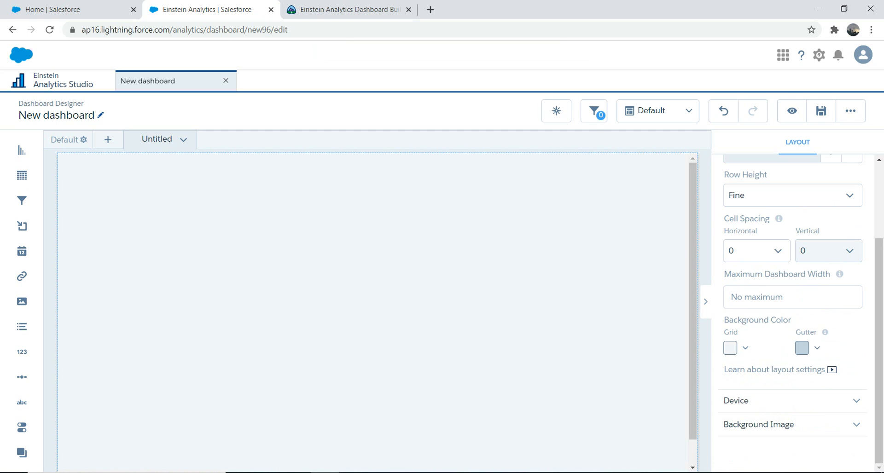
click(745, 348)
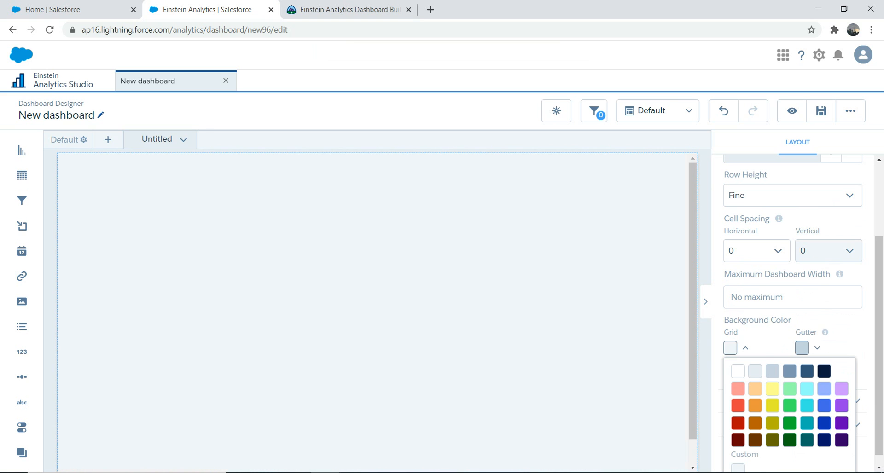
click(823, 388)
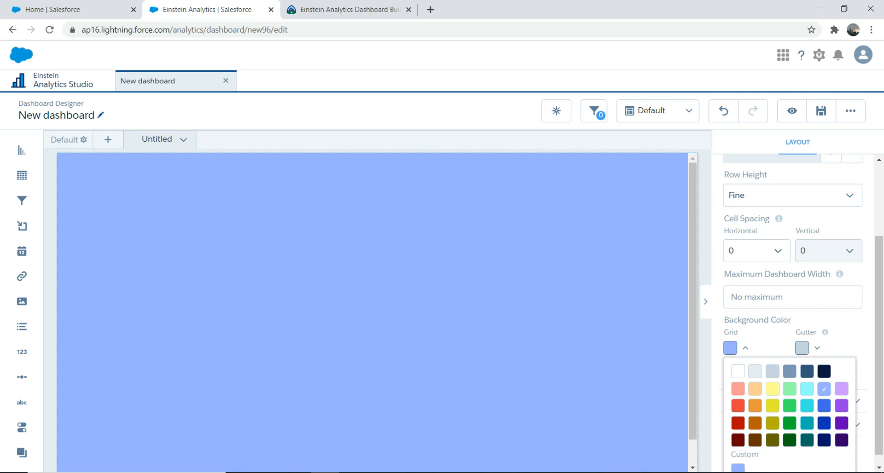
click(506, 304)
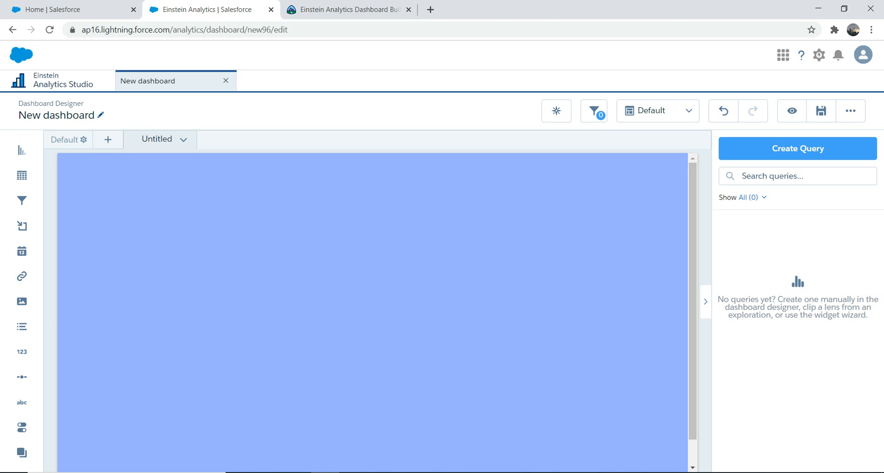
Place a chart widget in the upper-left area of the canvas and base it on the DTC Opportunity dataset.
drag(22, 150, 189, 267)
drag(242, 273, 190, 252)
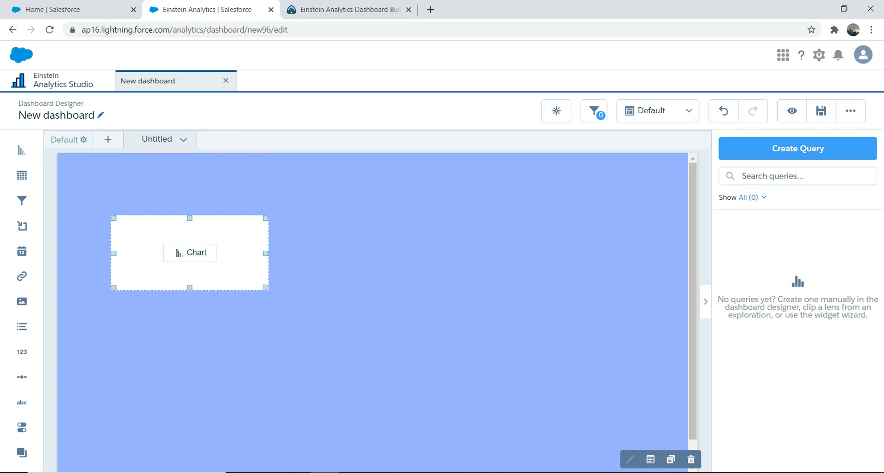
click(190, 253)
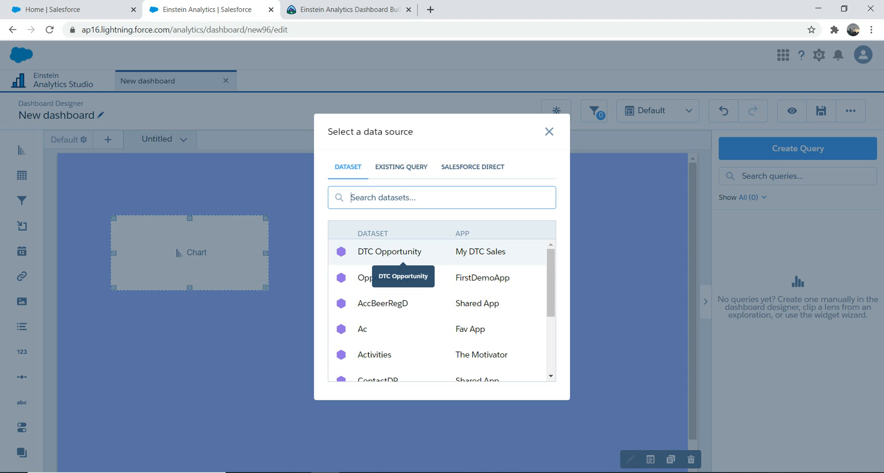
click(403, 253)
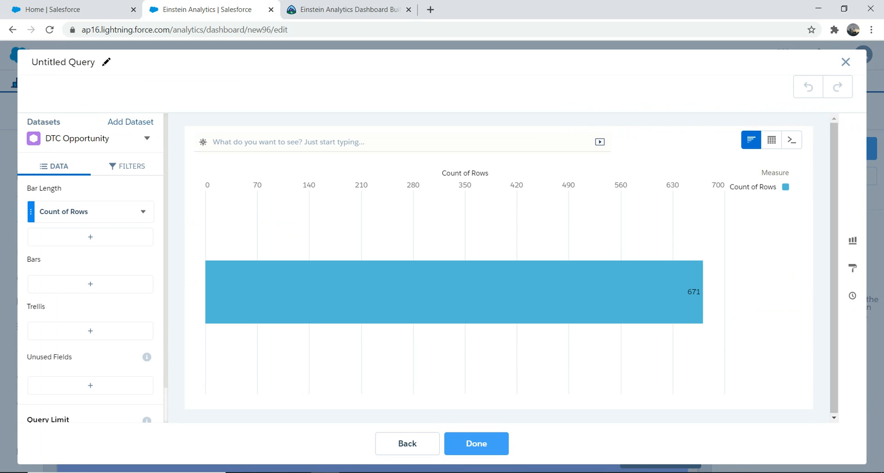
Add Sum of Amount as the bar length measure and remove Count of Rows.
click(90, 237)
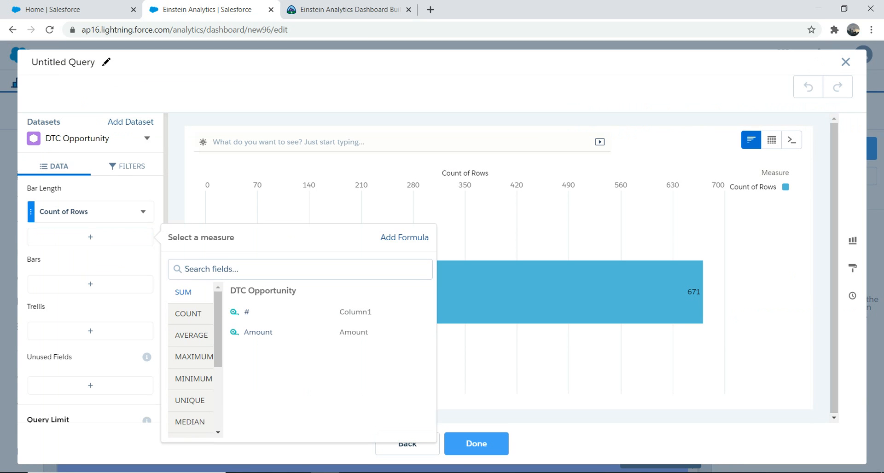
click(258, 332)
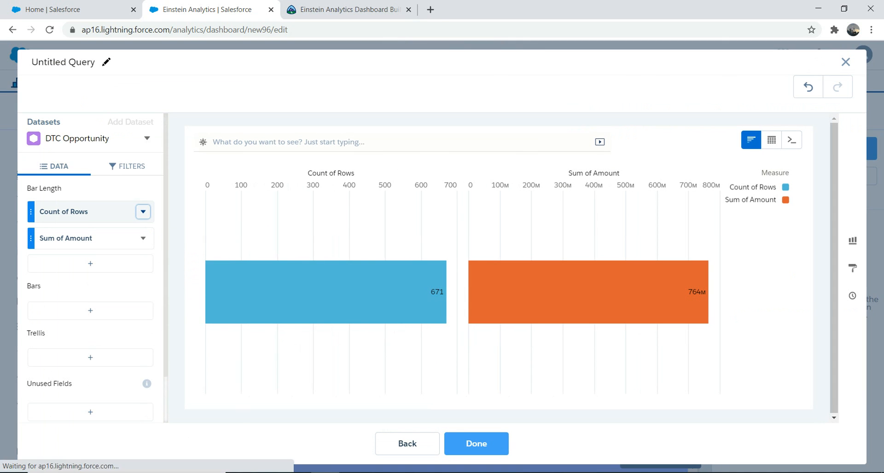
click(143, 211)
click(154, 408)
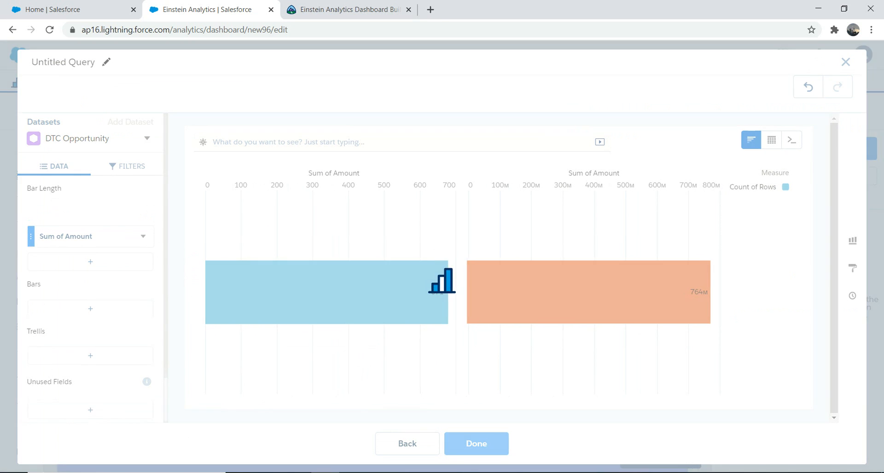
Group the bars by Account Type, Opportunity Name and Stage, in that order.
click(90, 283)
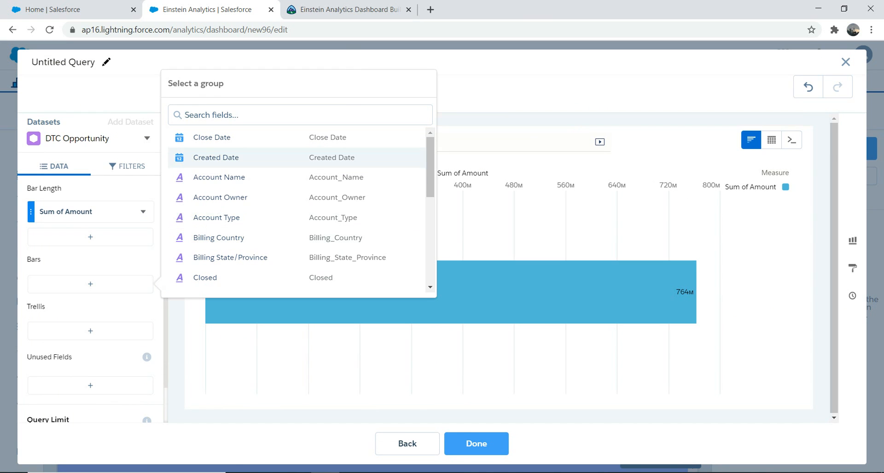
scroll(297, 212, down, 1)
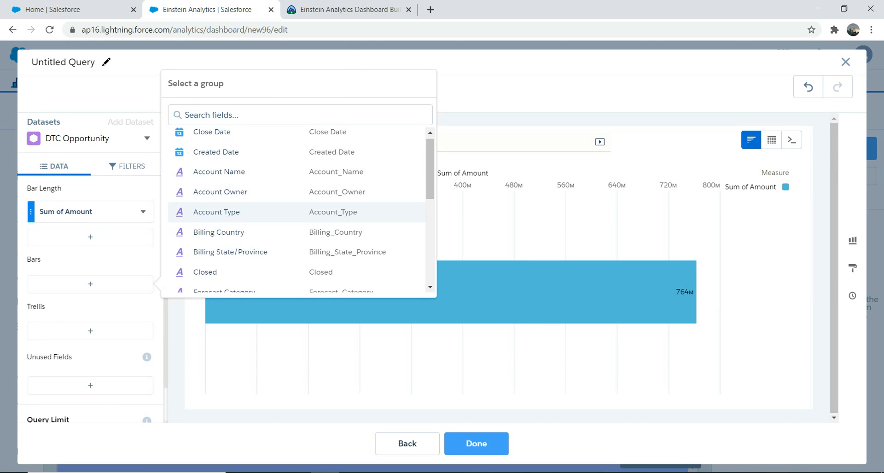
click(297, 211)
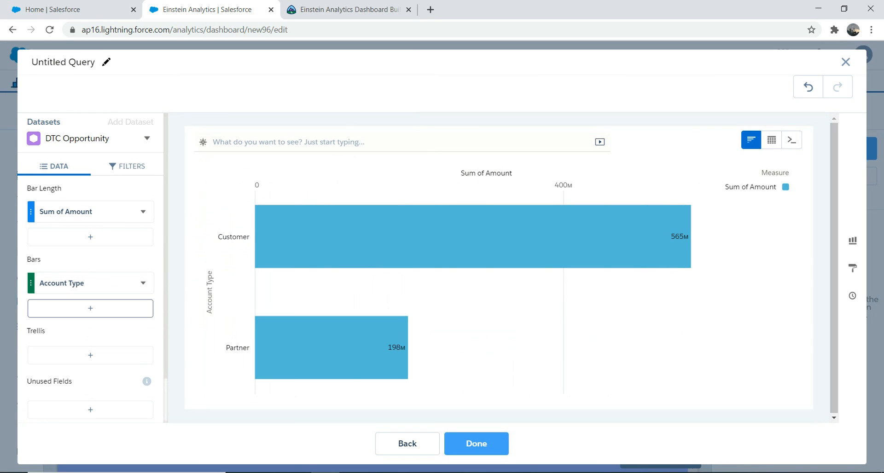
click(90, 308)
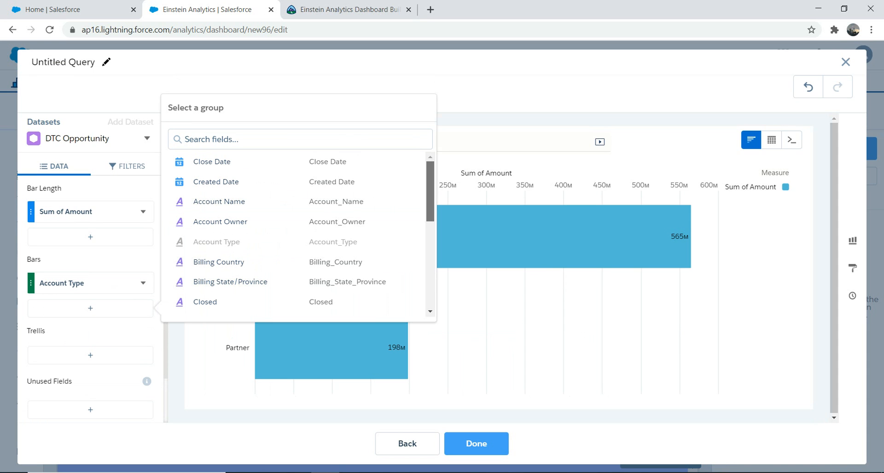
scroll(297, 235, down, 5)
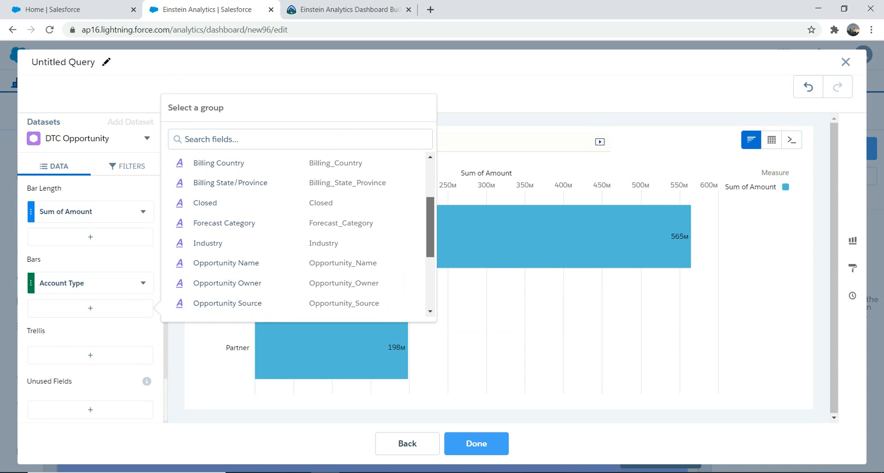
click(296, 211)
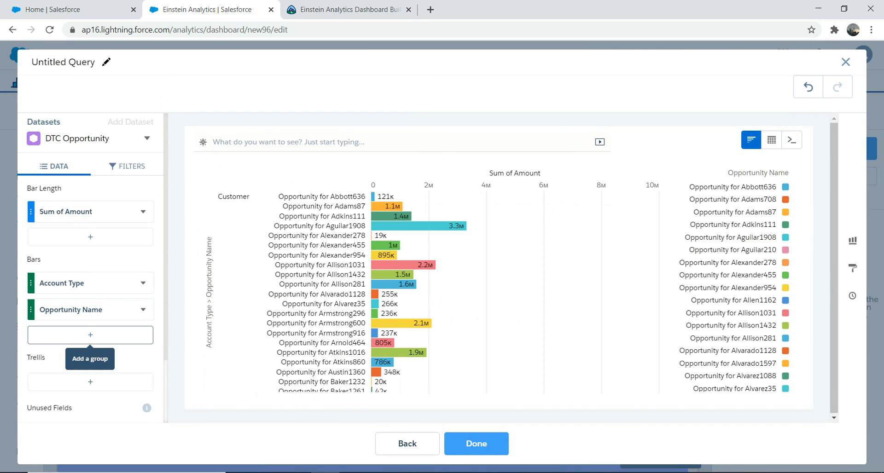
click(90, 335)
scroll(297, 258, down, 6)
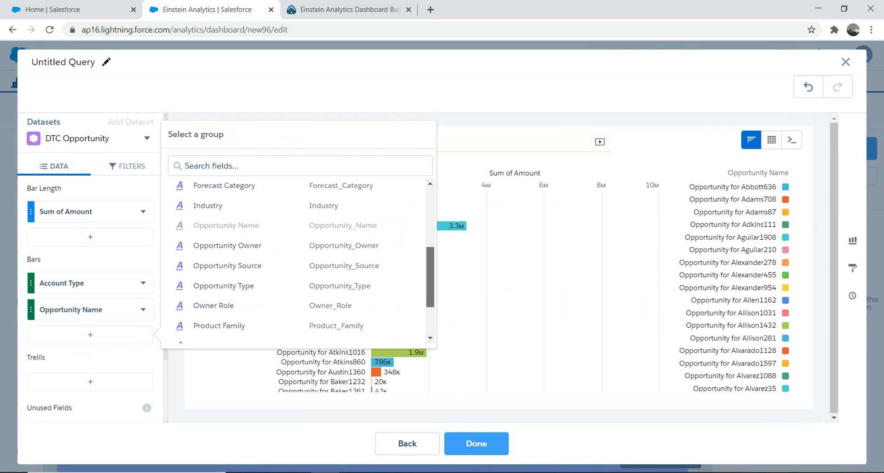
scroll(299, 258, down, 1)
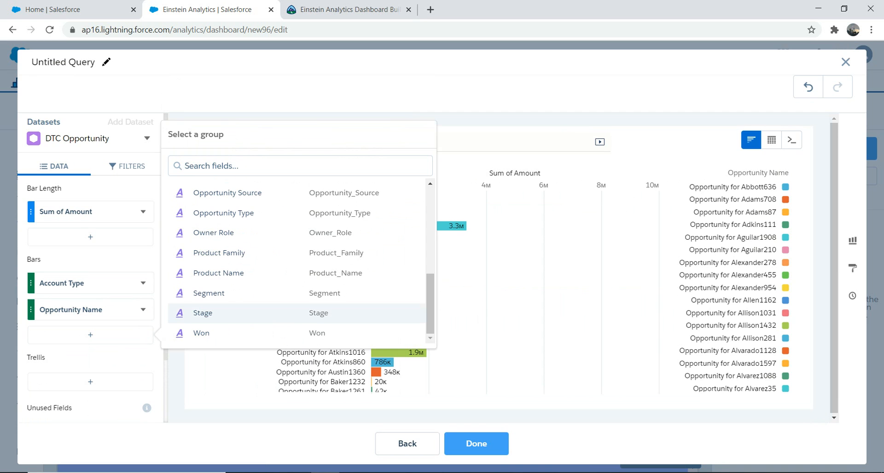
click(203, 313)
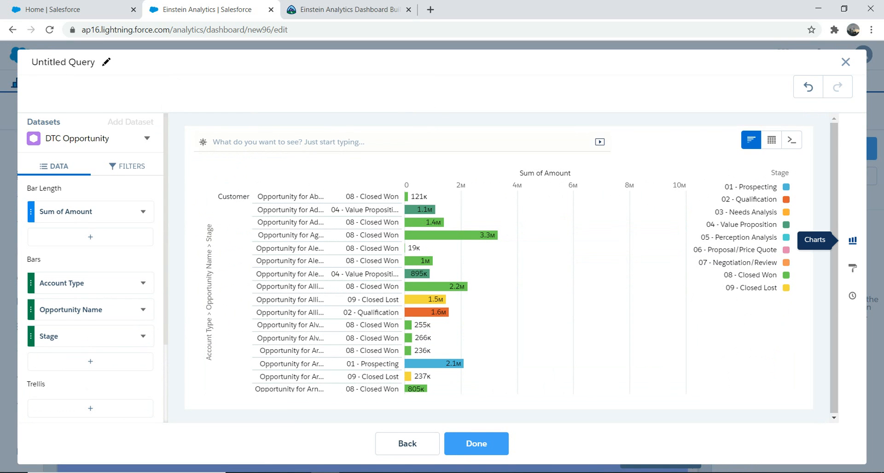
Change the chart type to Column and finish the query to insert the chart into the dashboard.
click(852, 241)
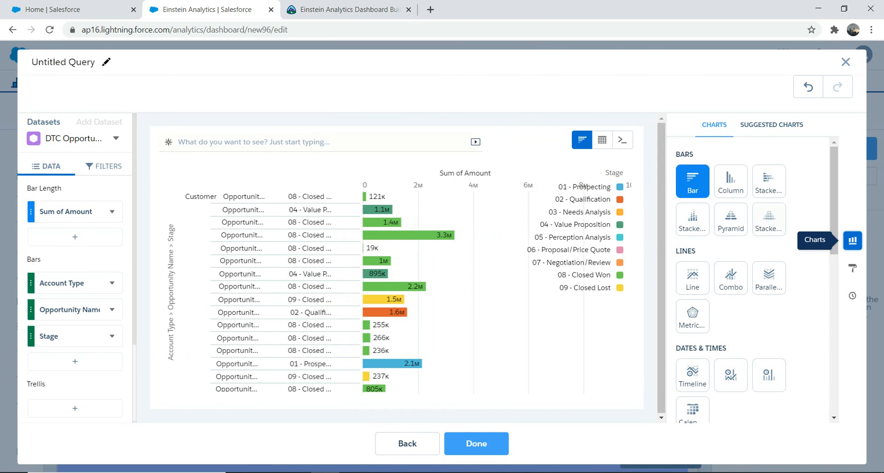
click(730, 181)
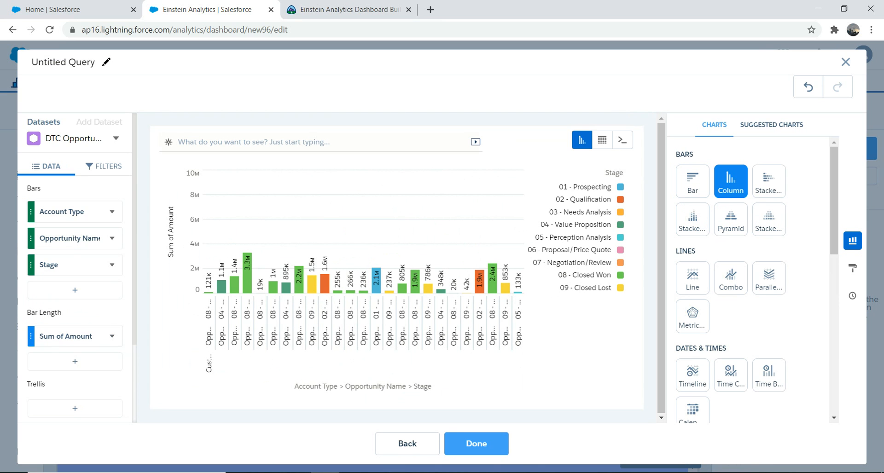
scroll(75, 269, down, 3)
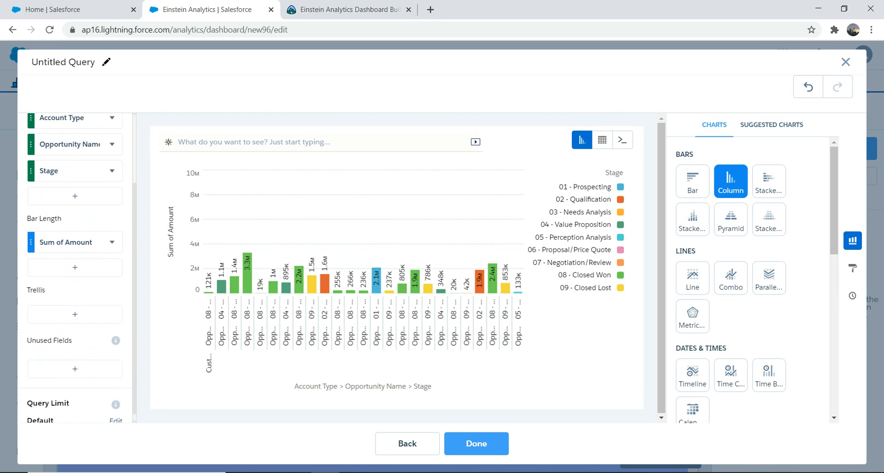
scroll(75, 270, up, 3)
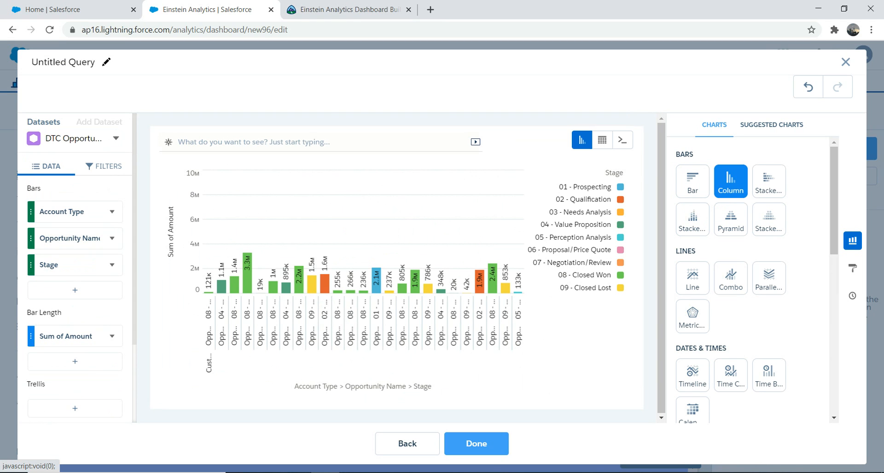
click(476, 443)
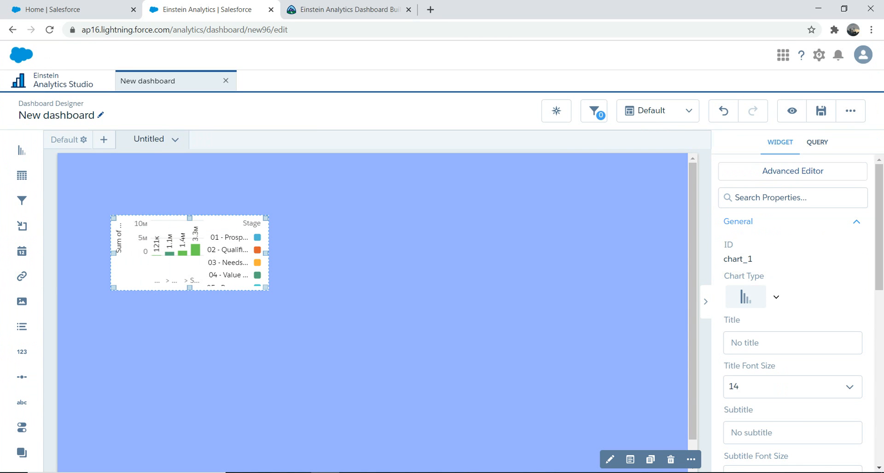
Widen the chart widget across most of the canvas, make it about twice as tall, and title it Chart.
drag(266, 253, 635, 252)
drag(373, 287, 373, 359)
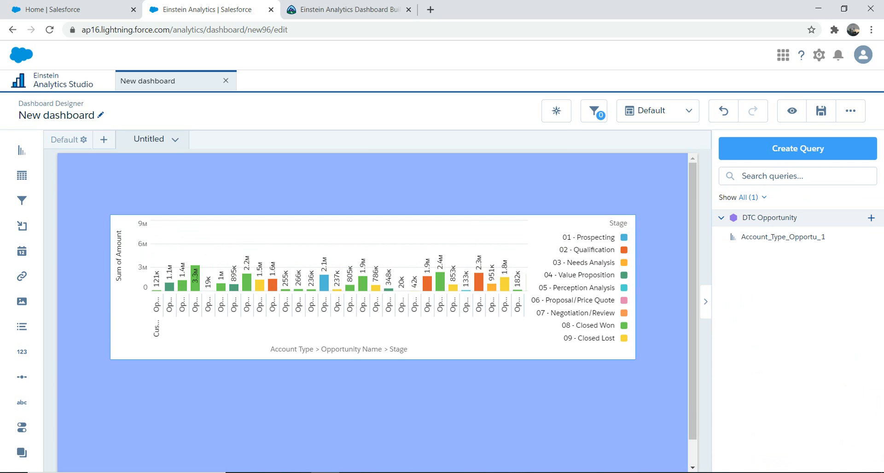
click(373, 304)
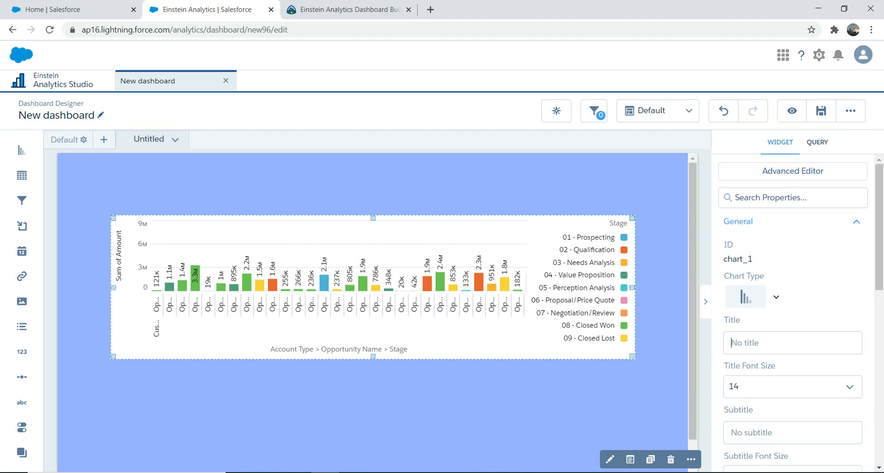
text(Char)
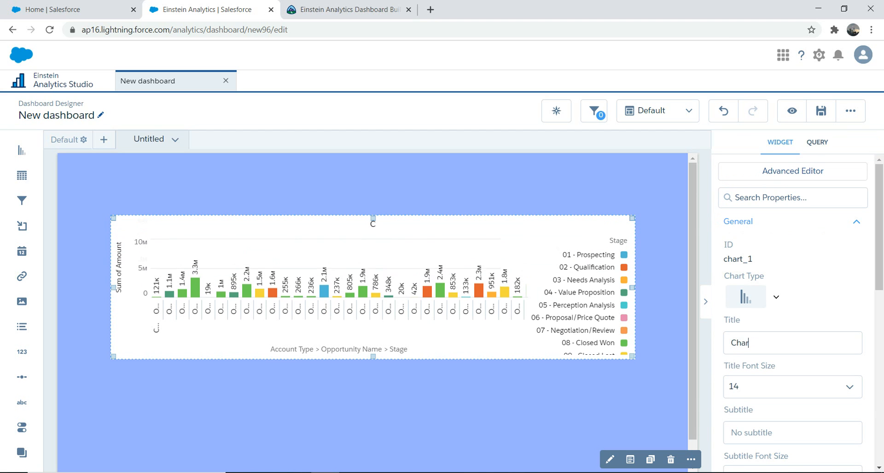
text(t)
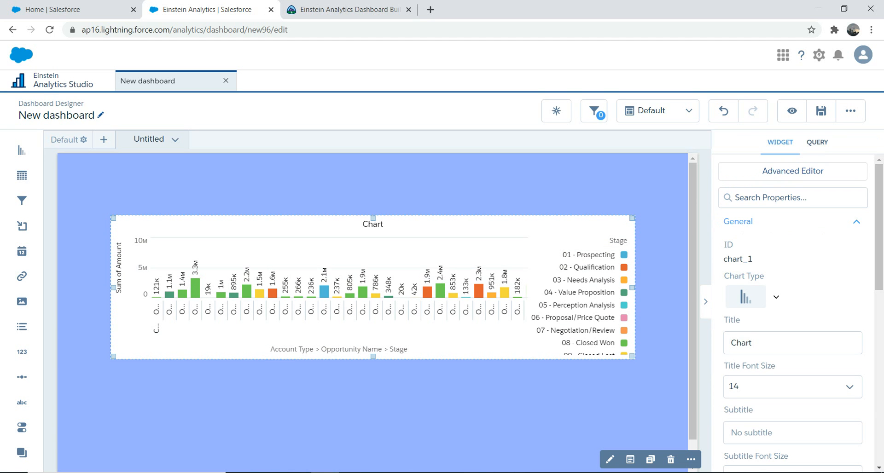
Try hiding the chart's X-axis and then its X-axis title, restoring each one.
scroll(791, 313, down, 5)
scroll(791, 313, down, 1)
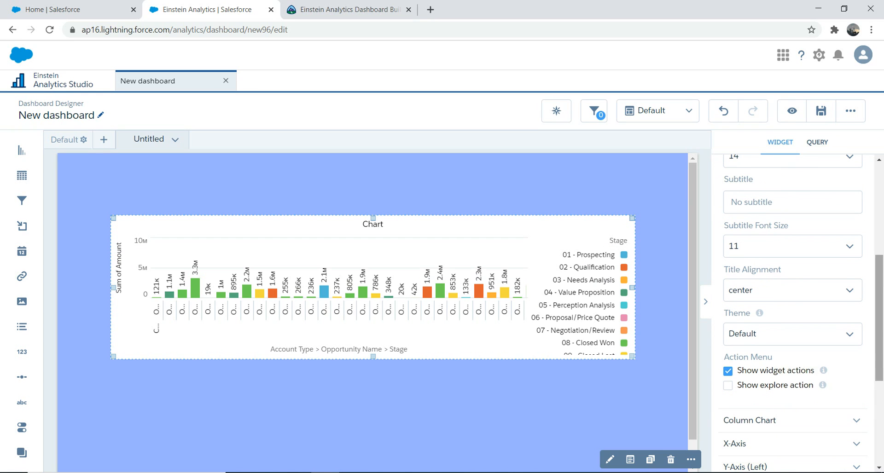
scroll(791, 313, down, 5)
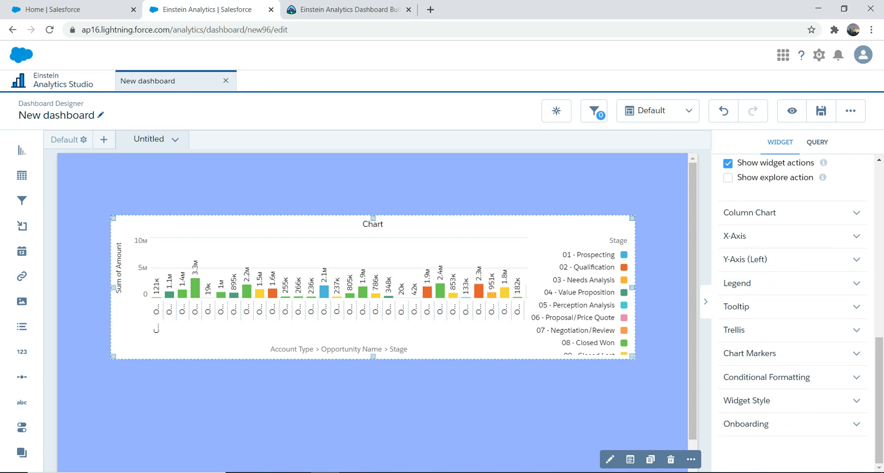
click(856, 236)
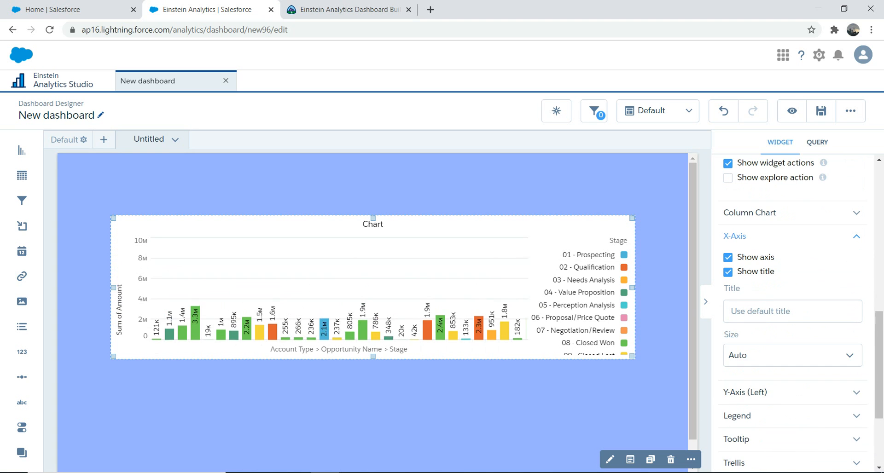
click(727, 257)
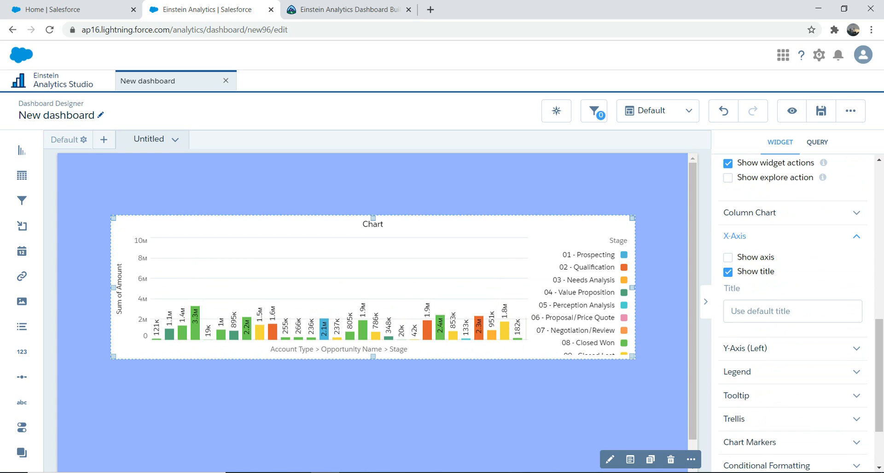
click(727, 258)
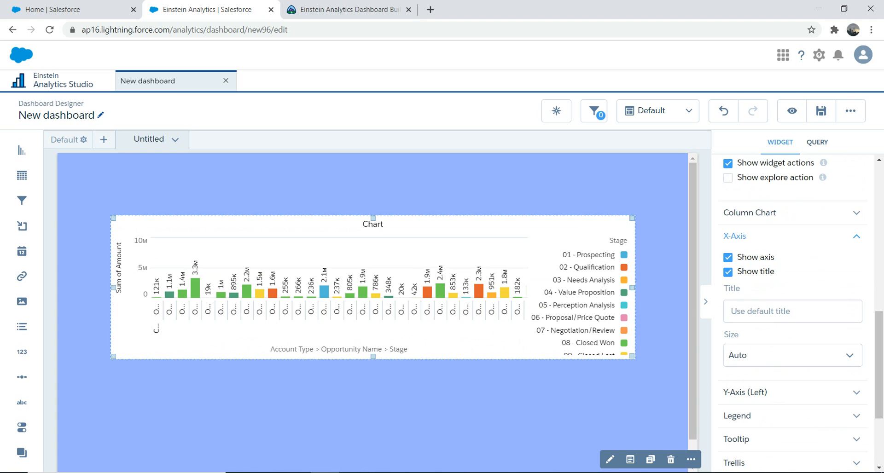
click(728, 272)
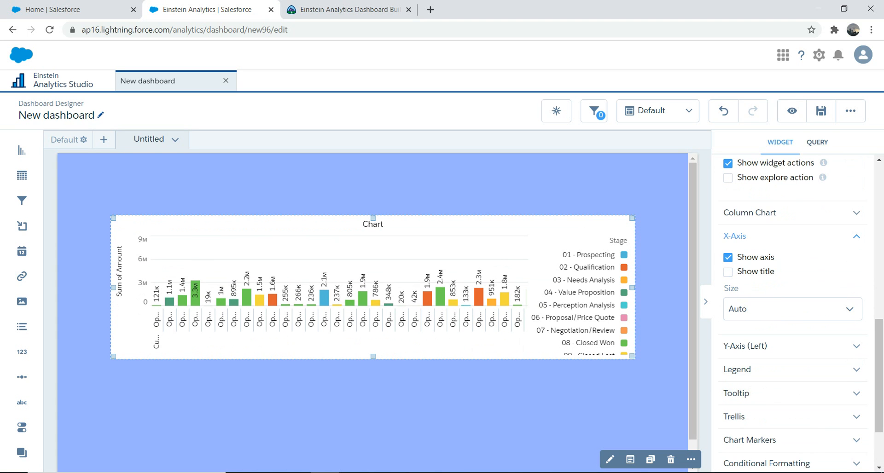
click(728, 272)
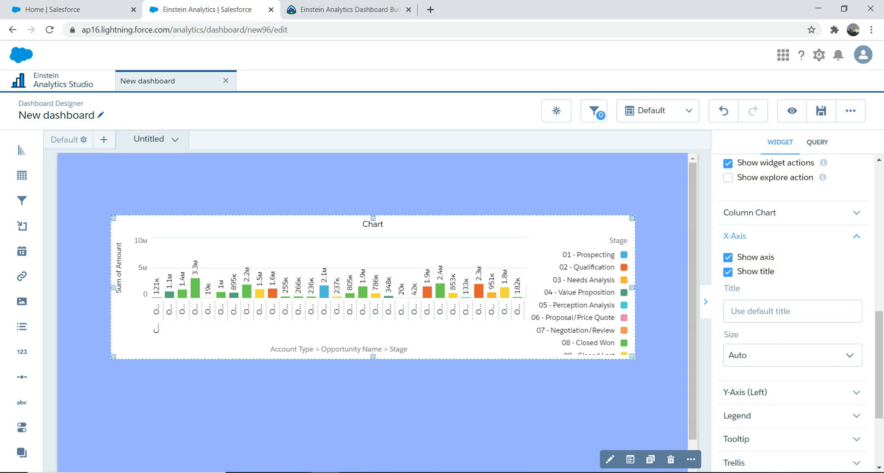
Try hiding the chart's left Y-axis and show it again.
scroll(794, 306, down, 3)
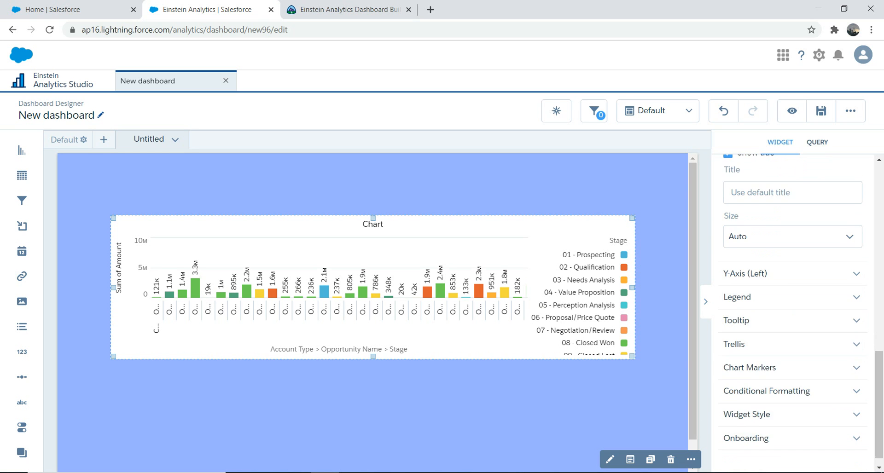
click(794, 274)
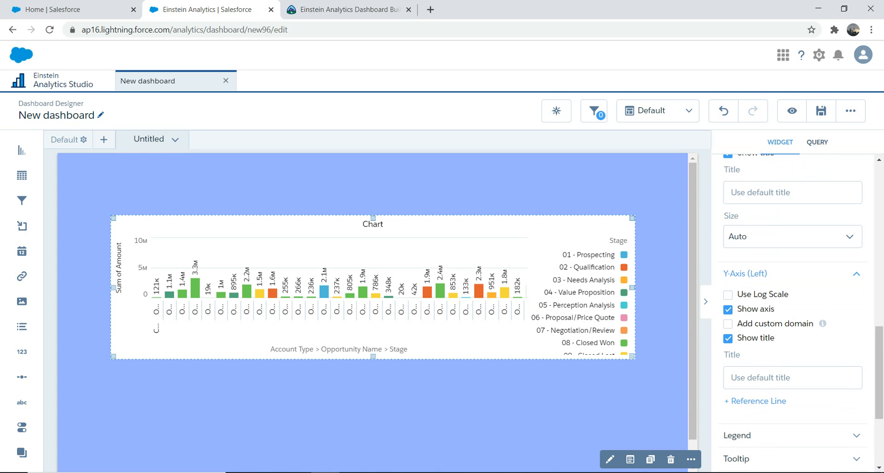
click(727, 310)
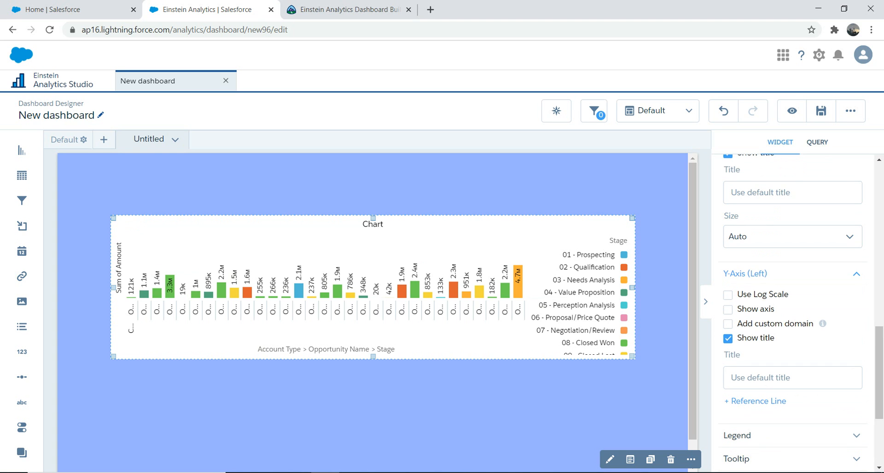
click(727, 309)
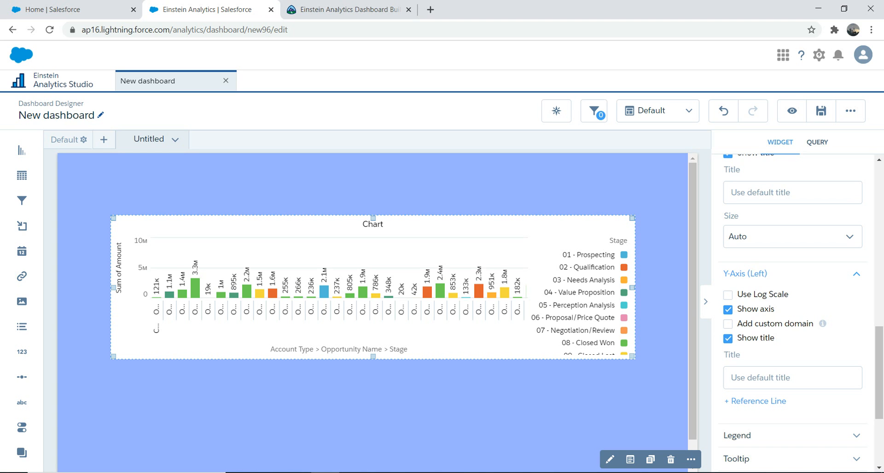
Try the chart without its legend and without the legend header, switching each back on.
scroll(791, 300, down, 3)
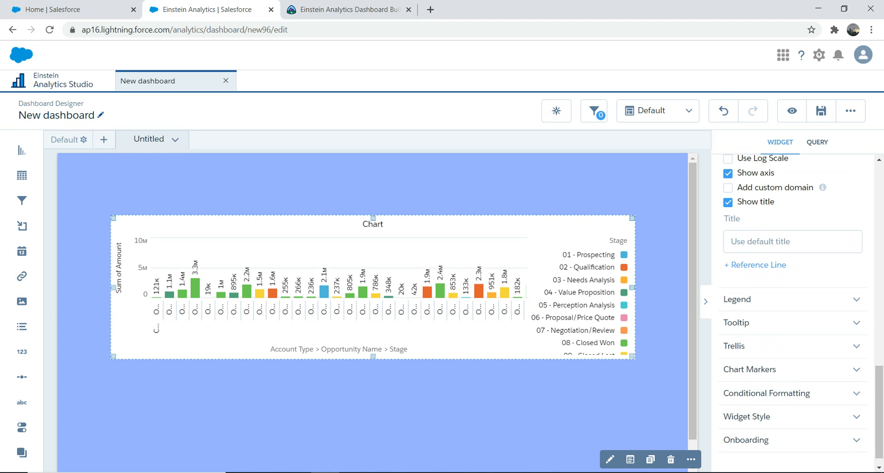
click(856, 300)
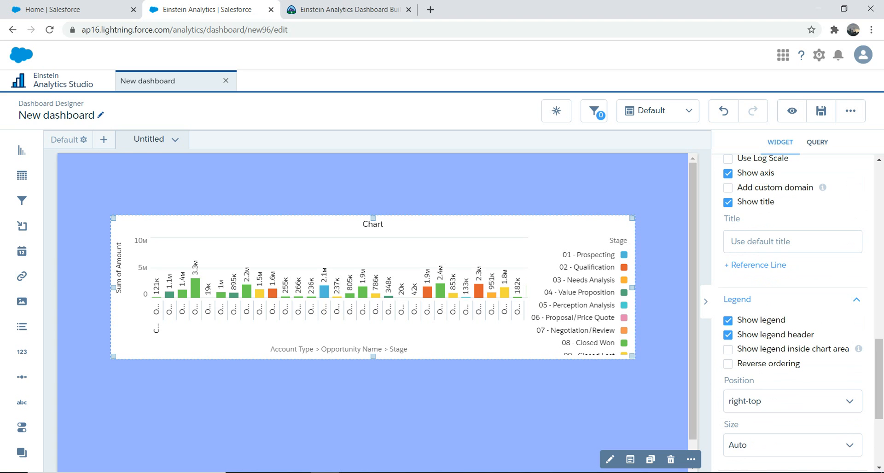
click(727, 321)
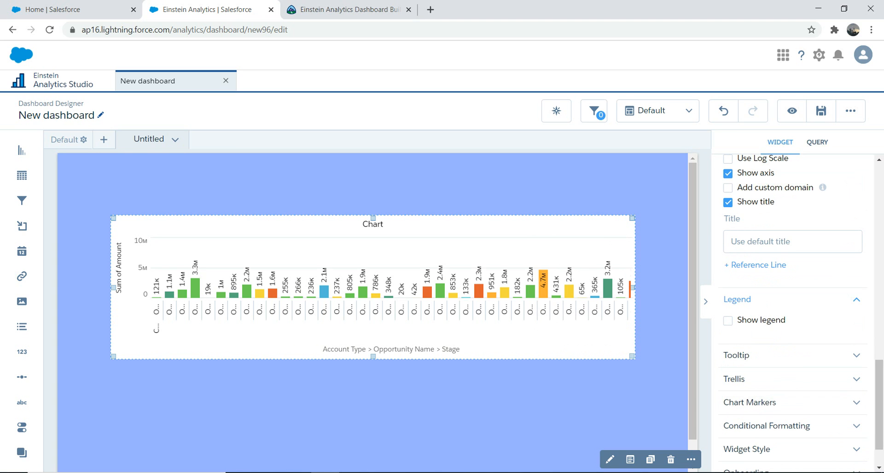
click(728, 321)
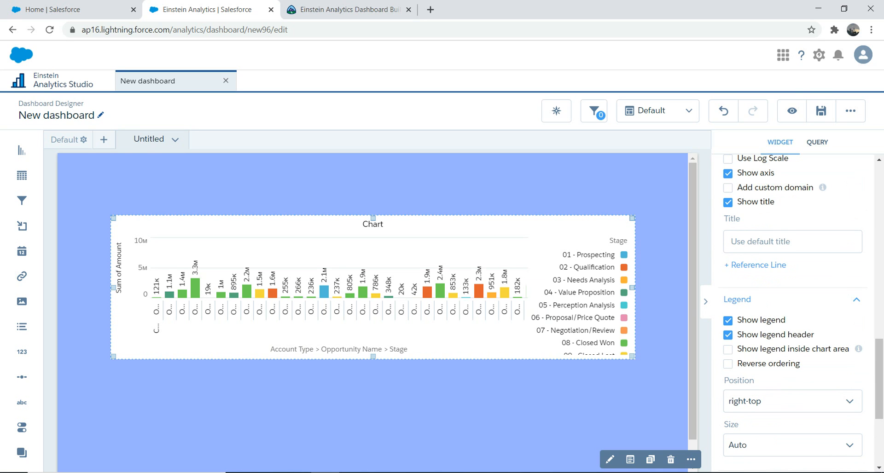
click(728, 335)
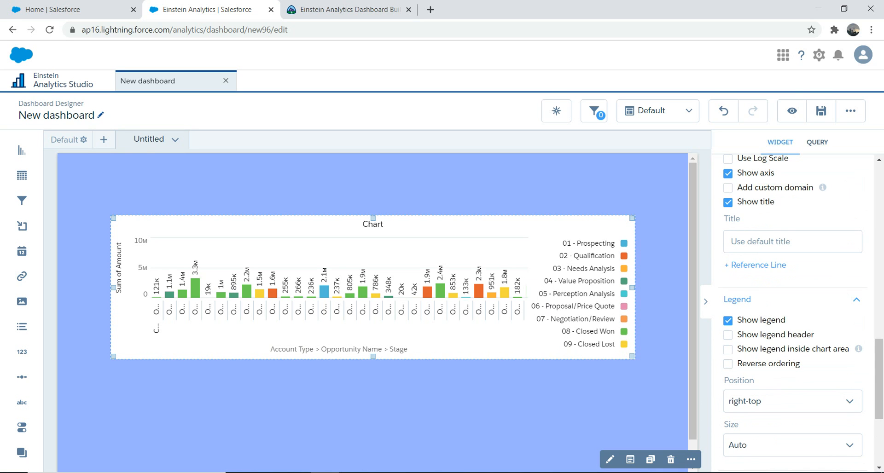
click(727, 335)
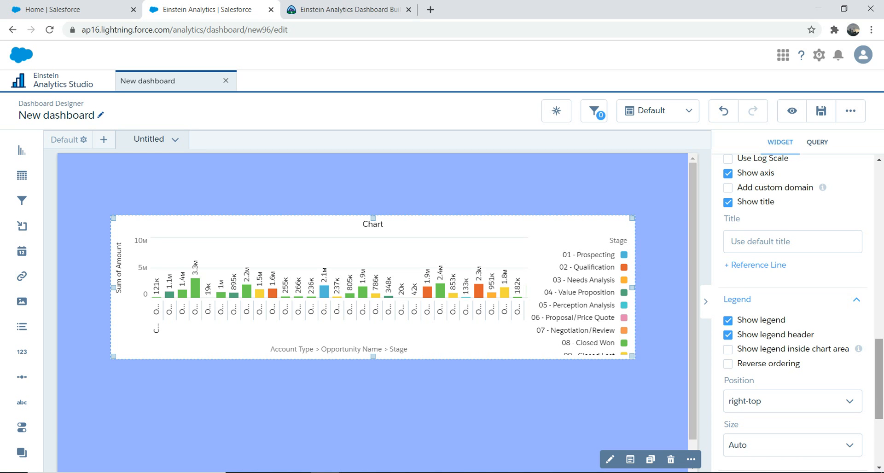
Try conditional formatting on Measures with dark navy for Sum of Amount, and reset the formatting to None.
scroll(791, 304, down, 4)
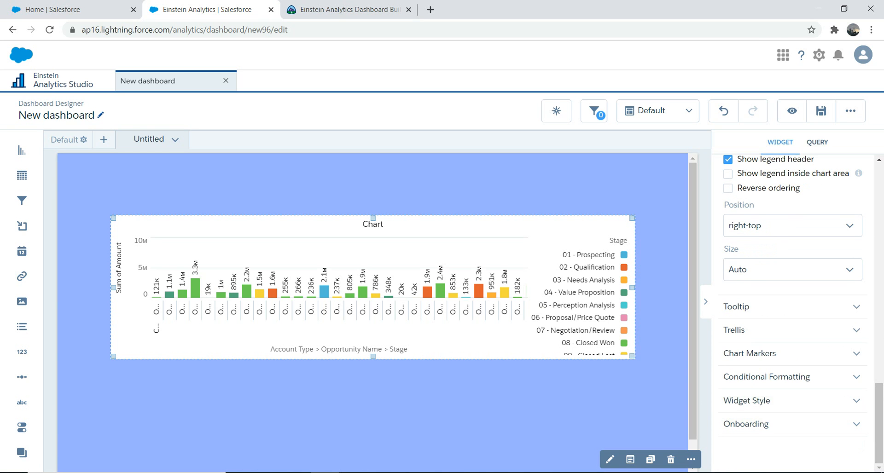
click(766, 376)
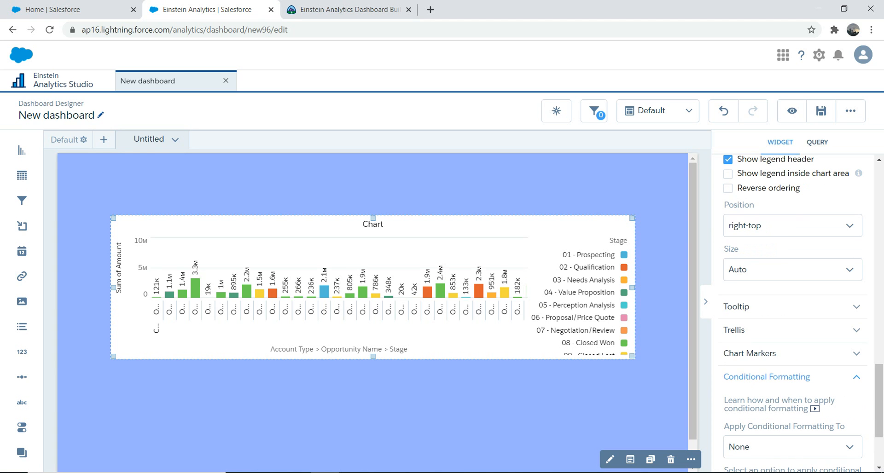
scroll(792, 313, down, 3)
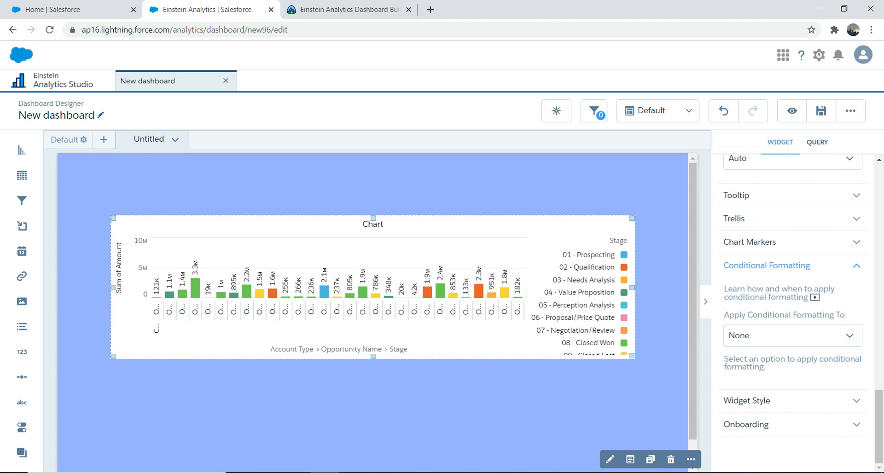
click(791, 335)
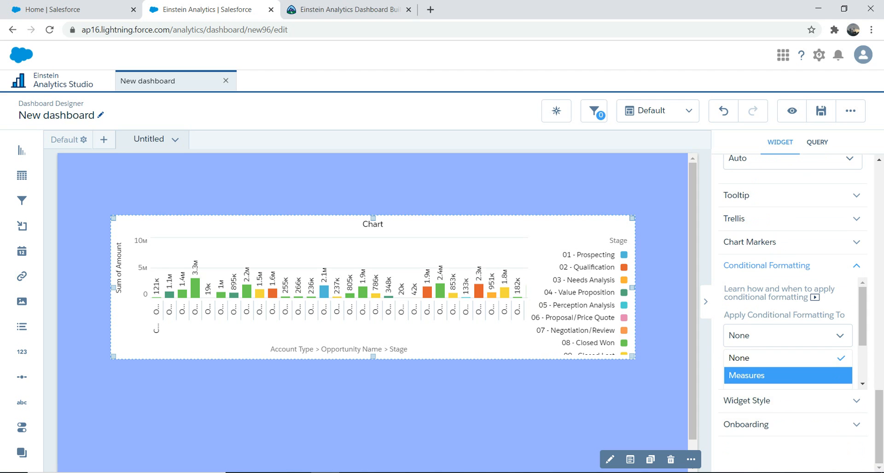
click(782, 376)
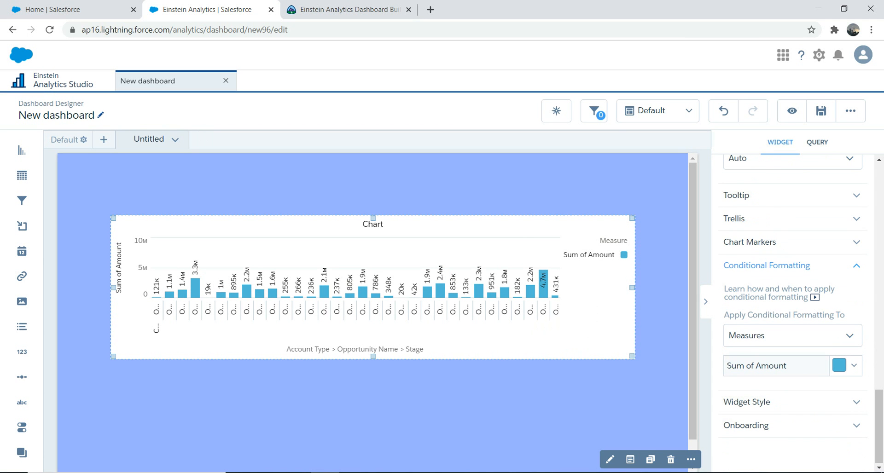
click(852, 366)
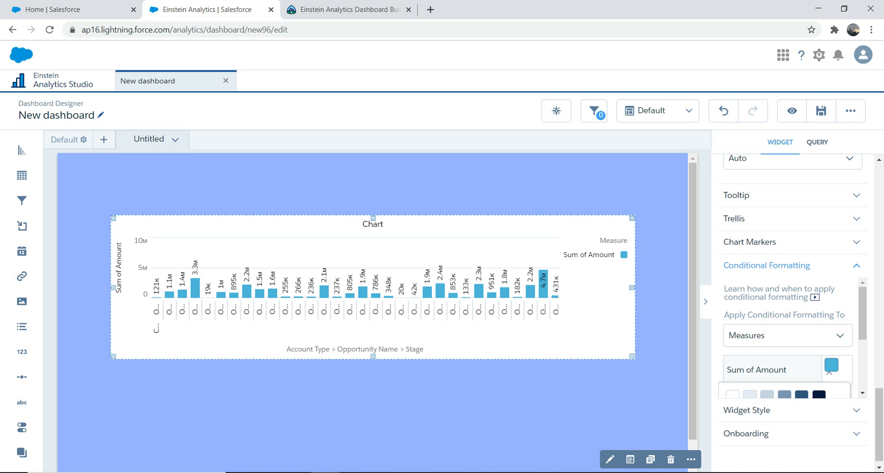
click(818, 394)
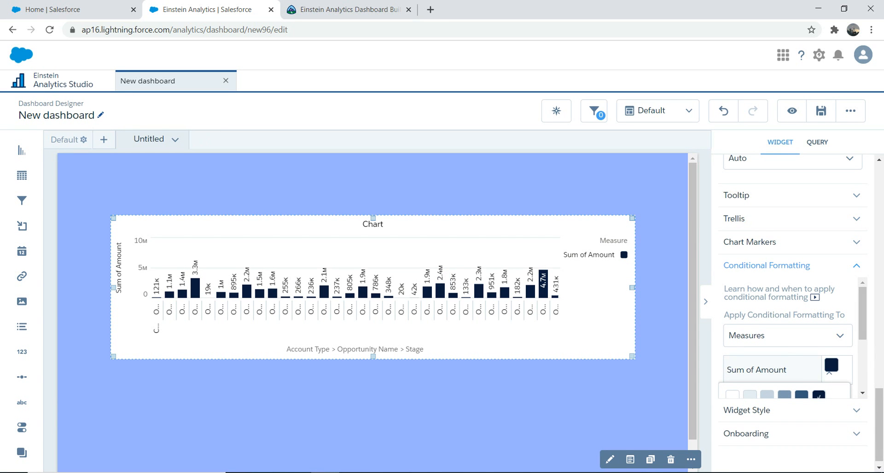
click(787, 335)
click(778, 358)
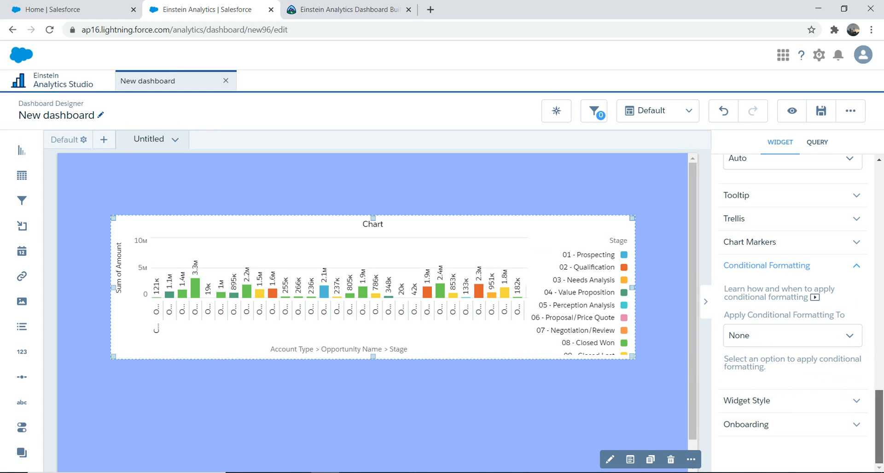
Set the chart widget's background color to light grayish blue and deselect the widget.
click(782, 400)
click(856, 400)
drag(879, 395, 879, 420)
click(745, 337)
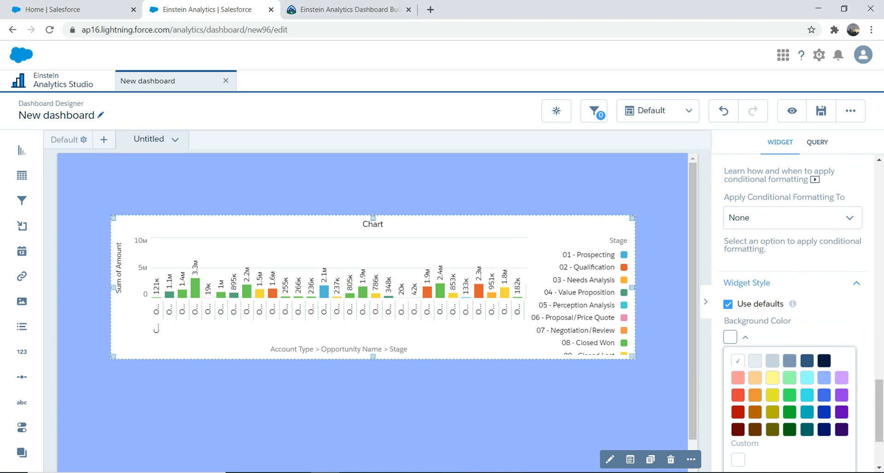
click(772, 361)
click(543, 405)
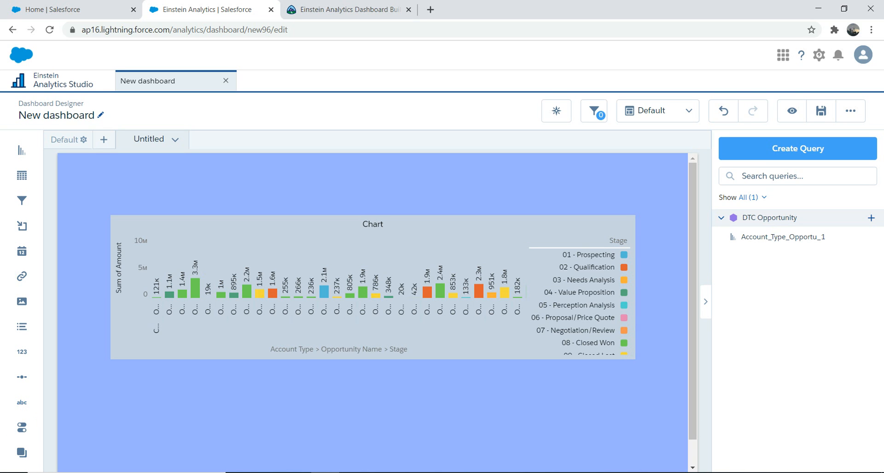
Add a text widget above the chart, widen it to about two and a half times its width, and set its text to Fancy Chart.
drag(22, 402, 198, 178)
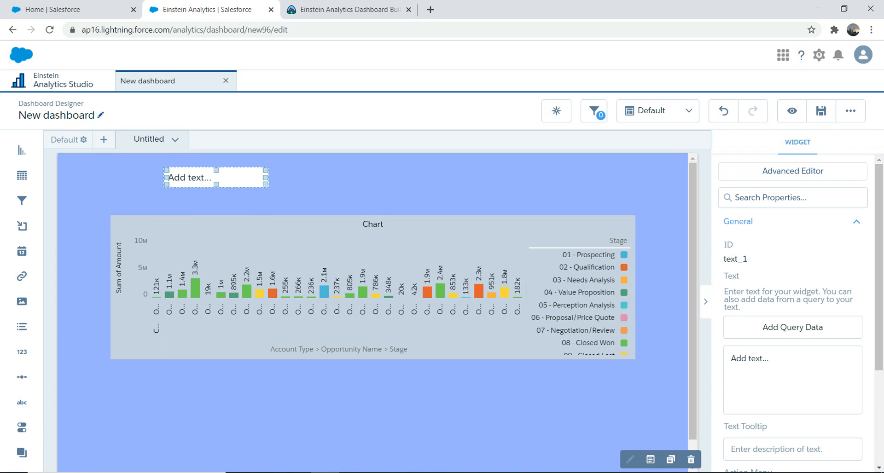
drag(266, 178, 423, 178)
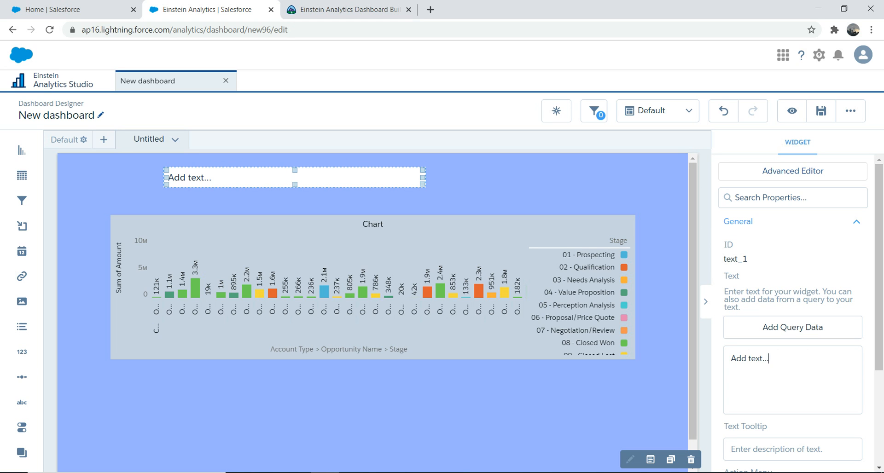
key(ctrl+a)
key(BackSpace)
text(Fancy Chart)
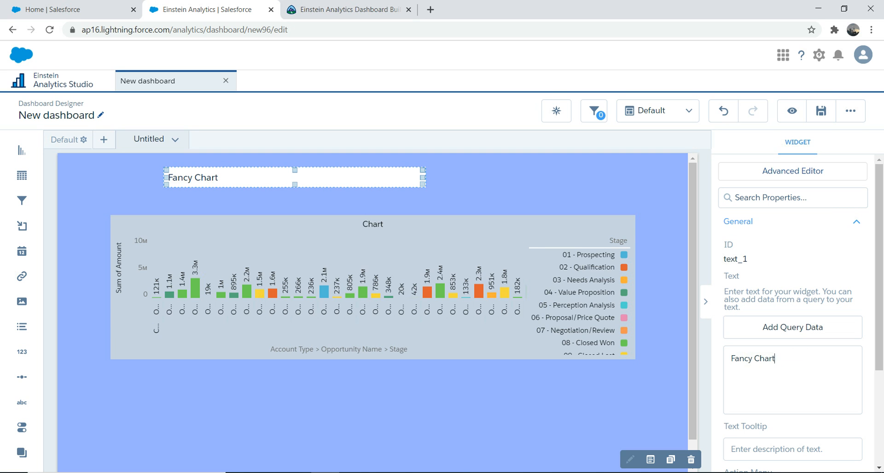
Set the text color of the Fancy Chart widget to bright red.
scroll(791, 313, down, 3)
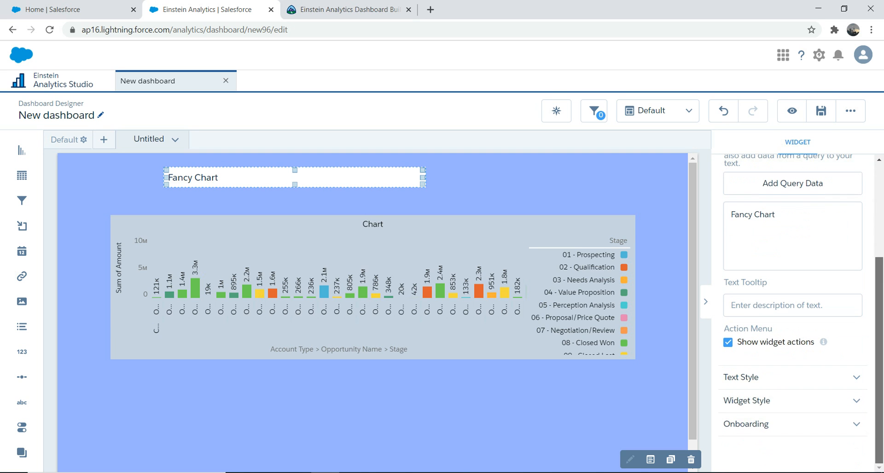
click(856, 377)
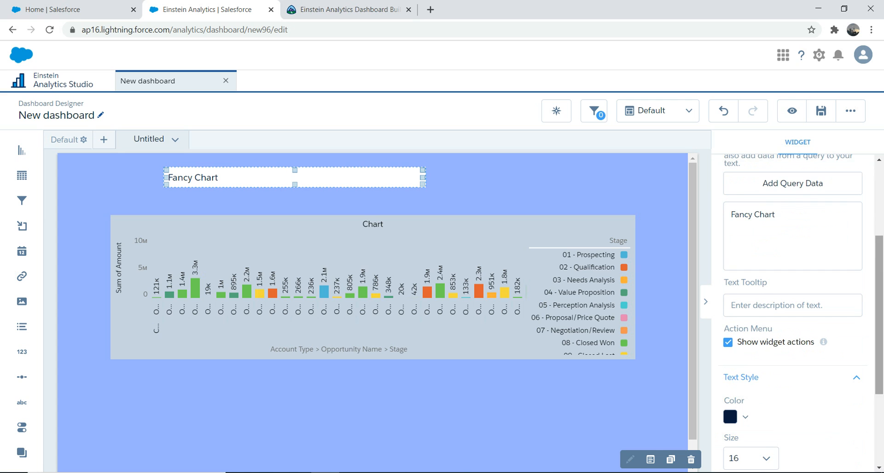
drag(879, 336, 879, 375)
click(745, 338)
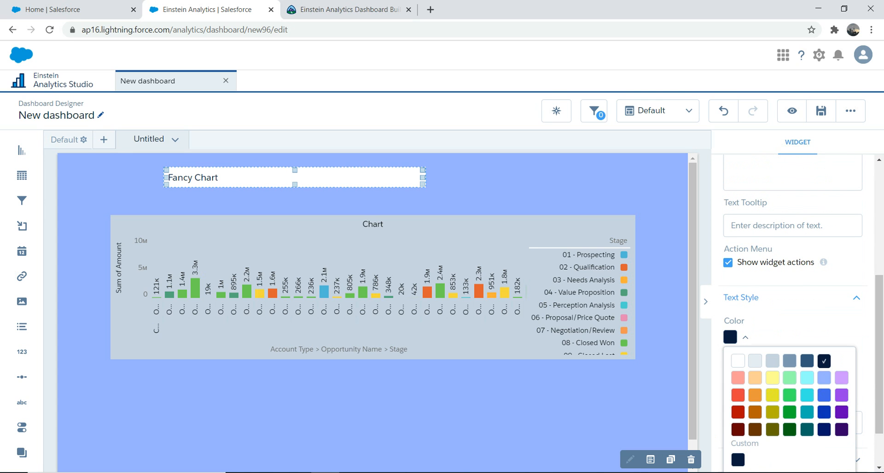
click(737, 395)
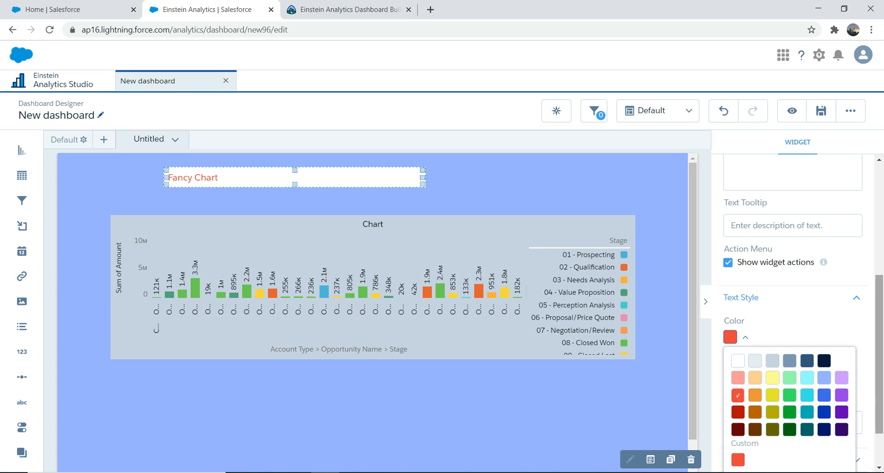
drag(879, 355, 879, 385)
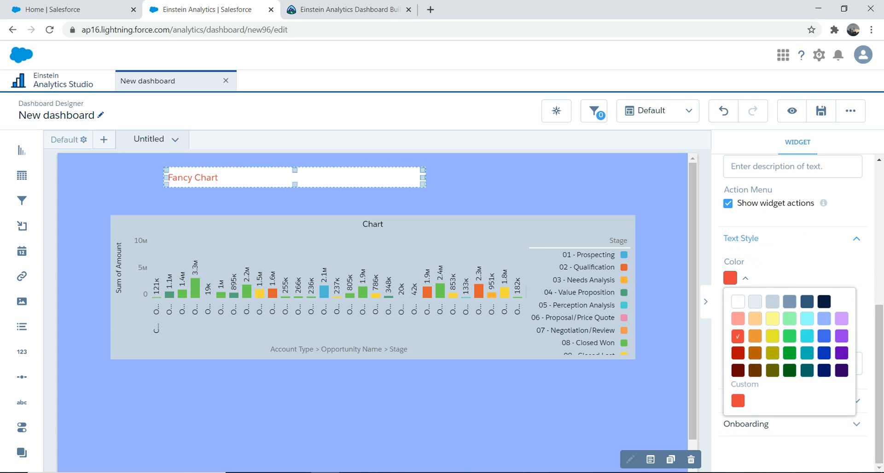
Center-align the text in the Fancy Chart widget and expand its widget style settings.
click(745, 278)
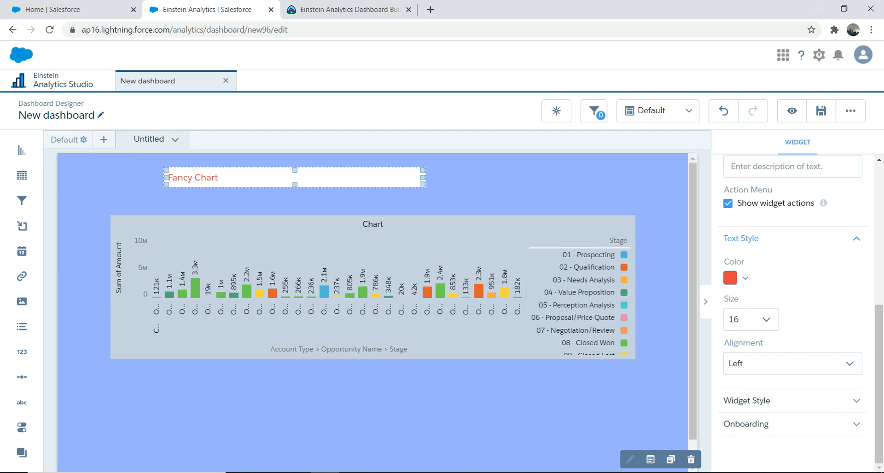
click(778, 364)
double_click(761, 402)
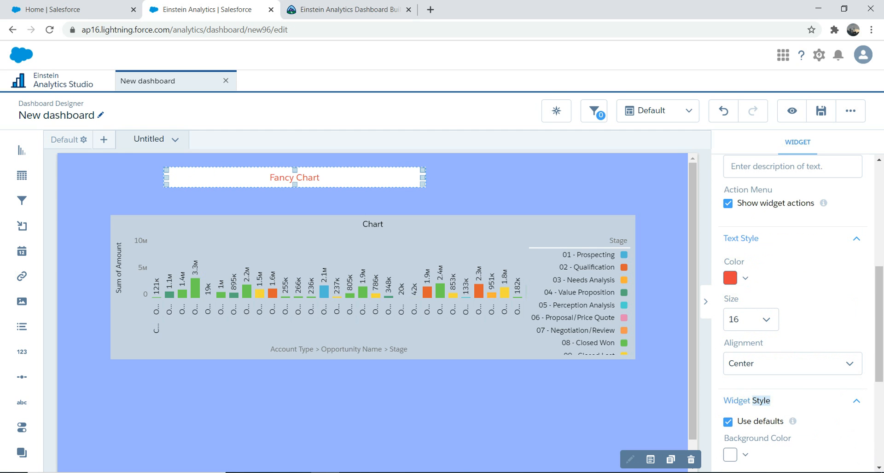
Move the Fancy Chart text widget right to roughly center it over the chart, and shift the chart slightly down.
click(422, 177)
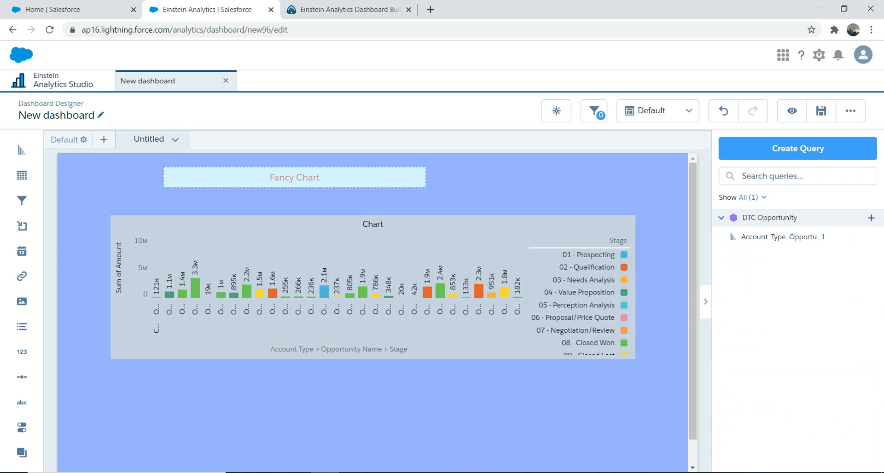
drag(295, 177, 399, 178)
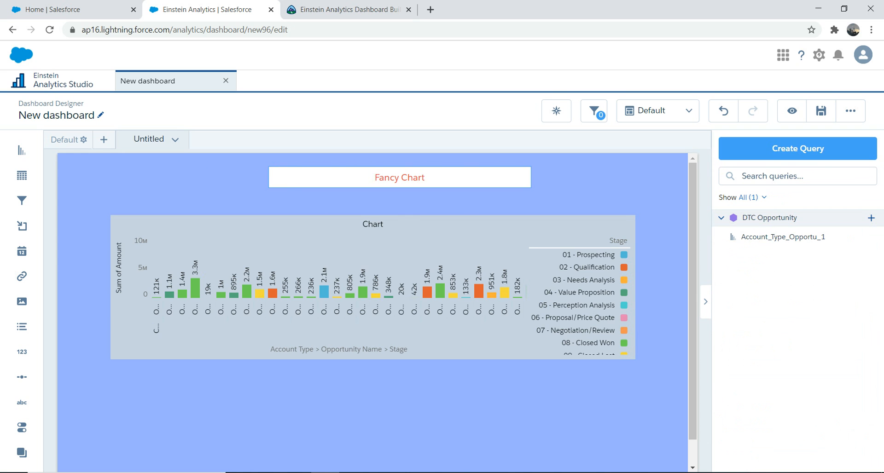
drag(372, 276, 373, 304)
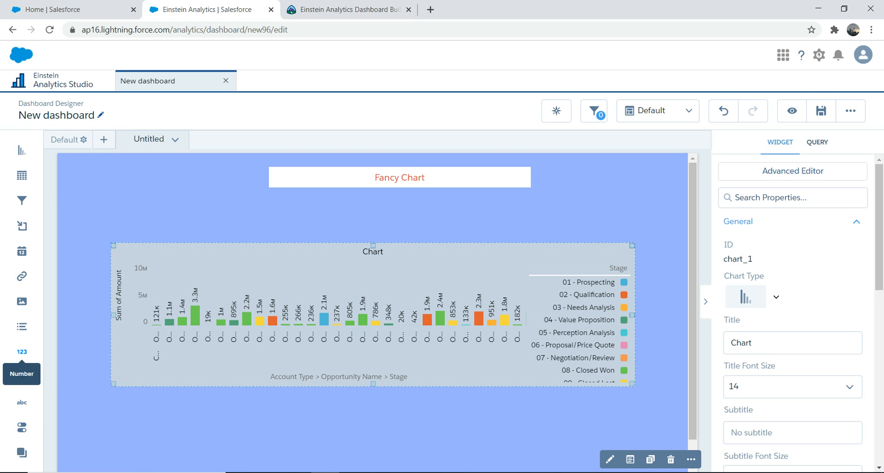
Add a number widget directly below the chart's left edge, replacing Count of Rows with Sum of Amount from DTC Opportunity as its measure.
drag(22, 352, 123, 398)
click(163, 397)
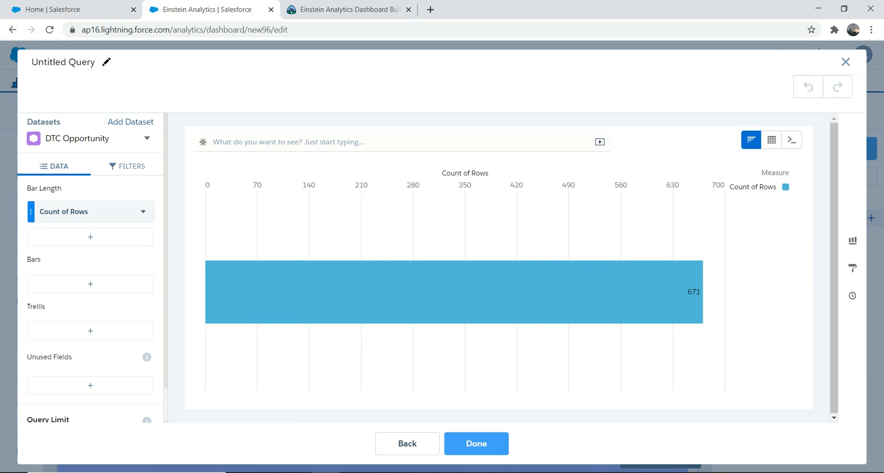
click(144, 211)
click(90, 237)
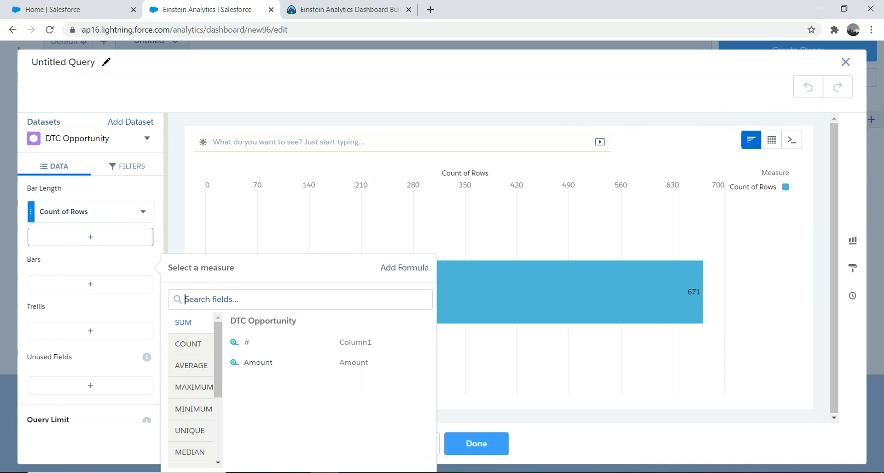
click(261, 331)
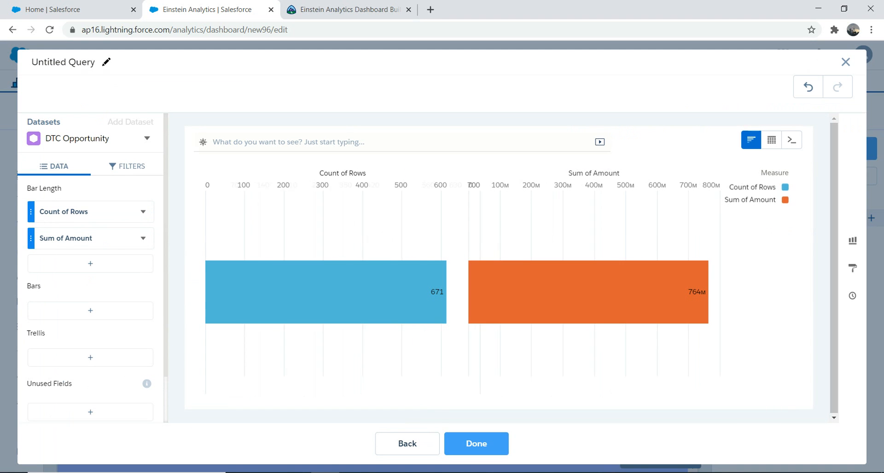
click(143, 212)
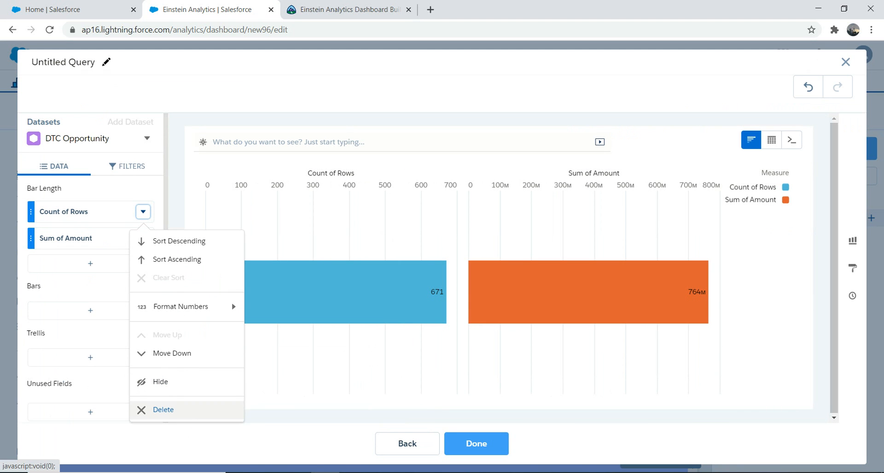
click(163, 409)
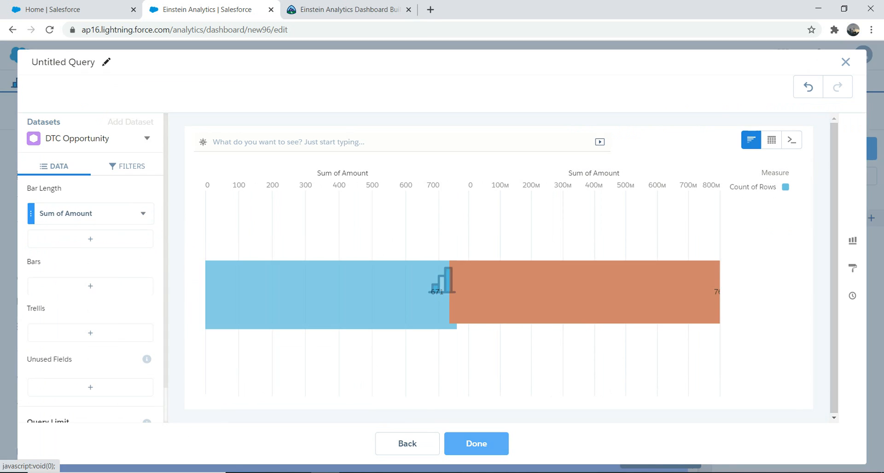
click(476, 443)
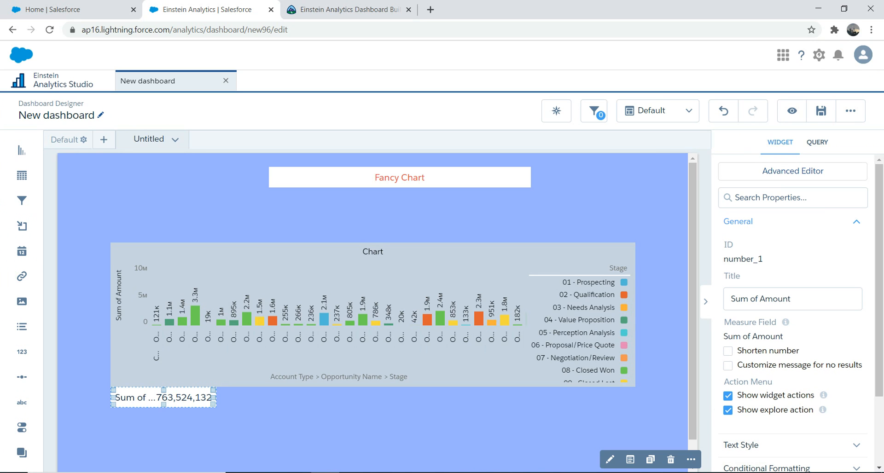
Turn on number shortening for the Sum of Amount widget and deselect it.
click(727, 350)
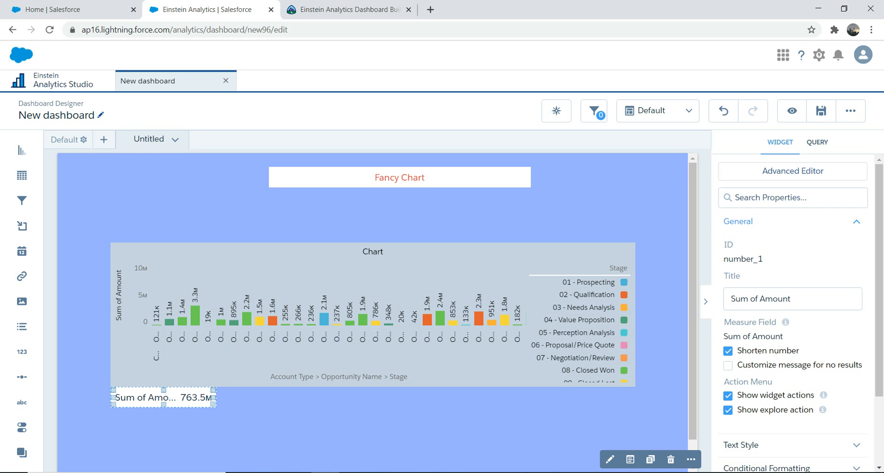
mouse_move(791, 299)
mouse_down()
mouse_move(749, 299)
mouse_move(791, 299)
mouse_up()
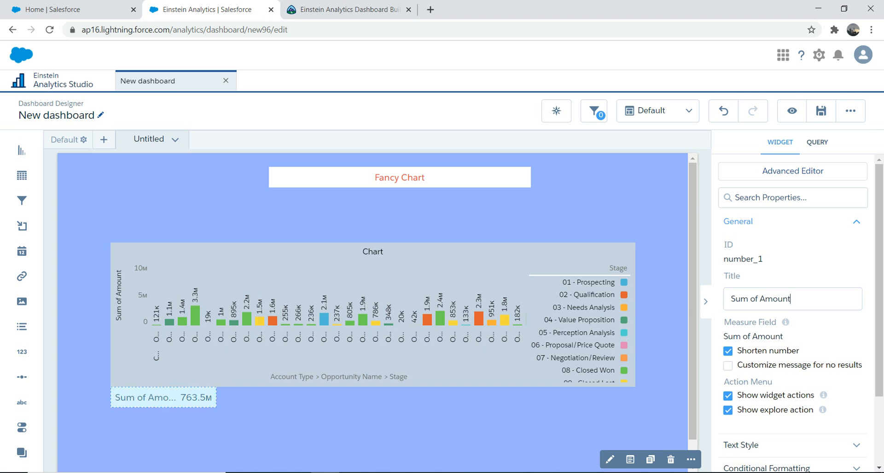
click(251, 424)
click(163, 397)
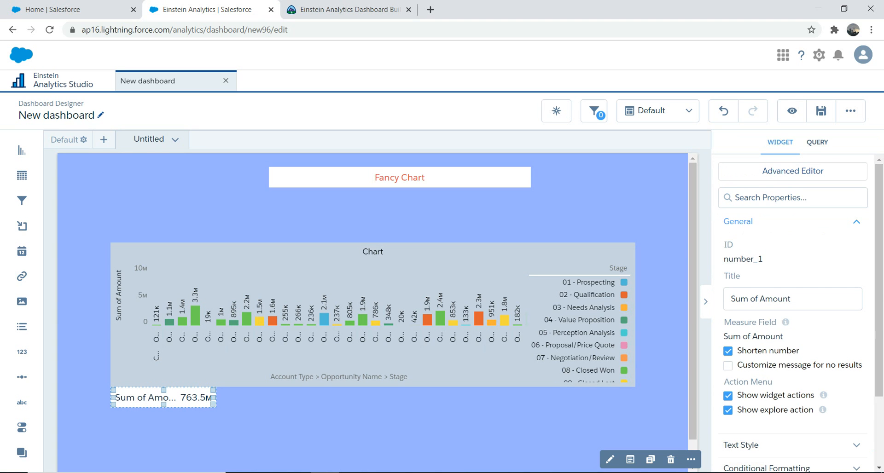
click(239, 412)
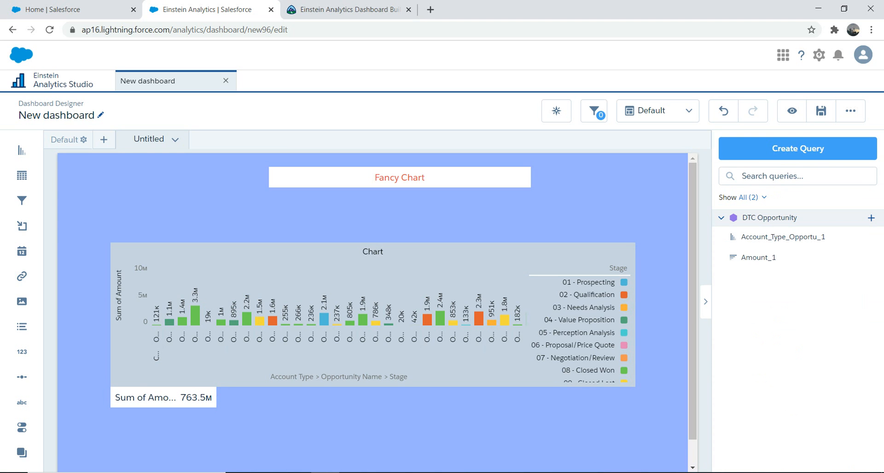
click(198, 398)
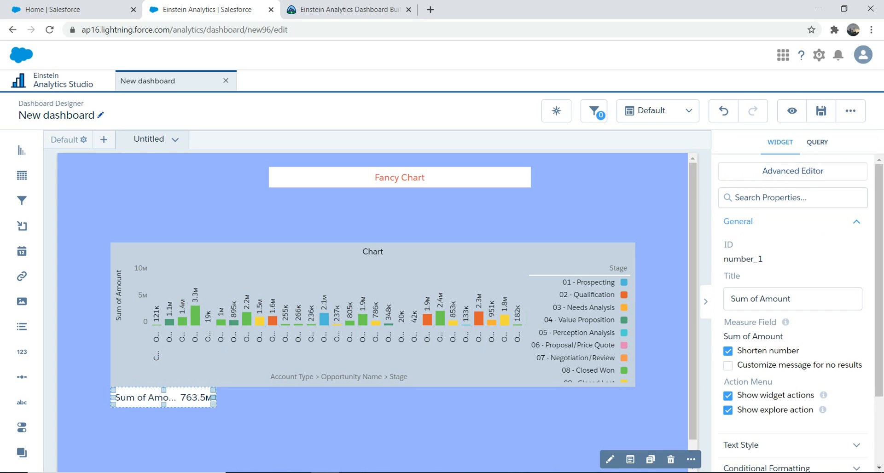
click(233, 403)
click(213, 398)
click(223, 399)
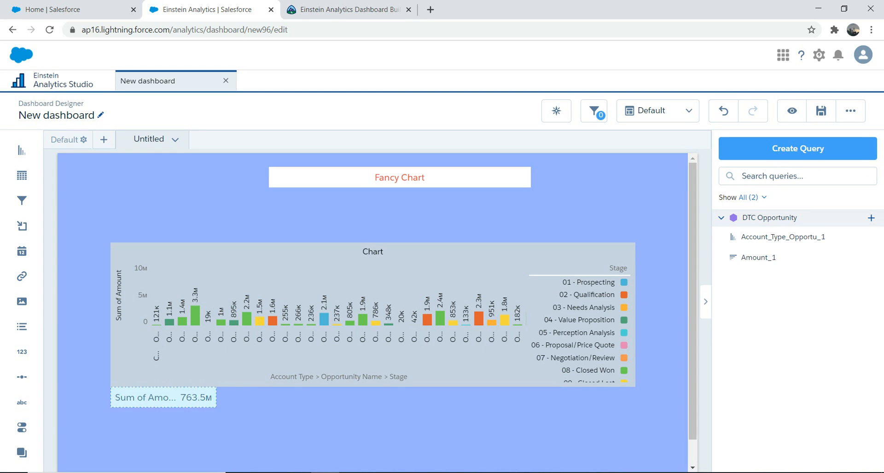
Set the number size in the Sum of Amount widget's text style to 18.
click(203, 398)
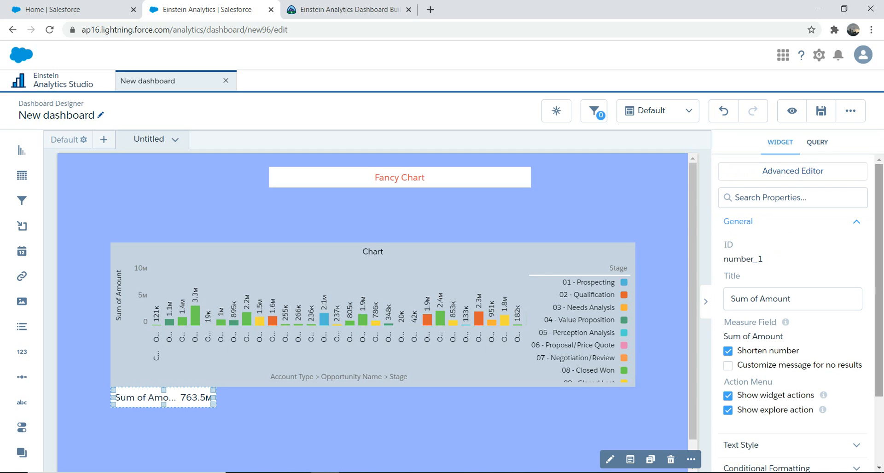
drag(879, 294, 879, 364)
click(856, 353)
drag(878, 294, 878, 384)
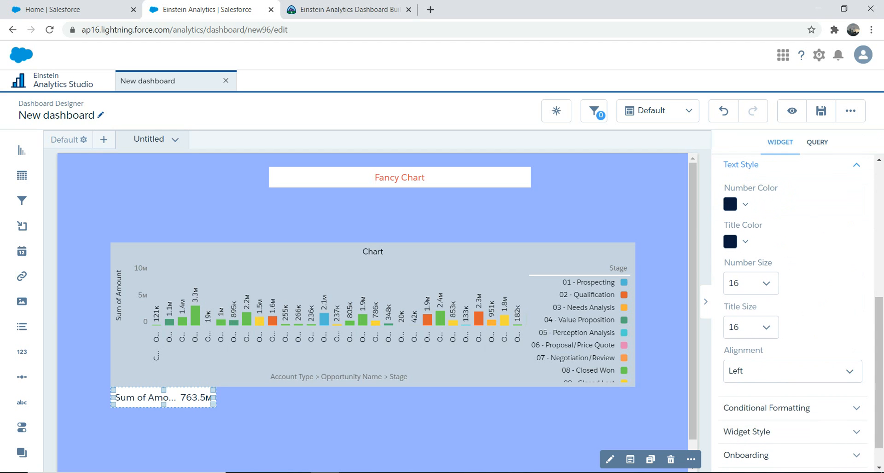
click(766, 283)
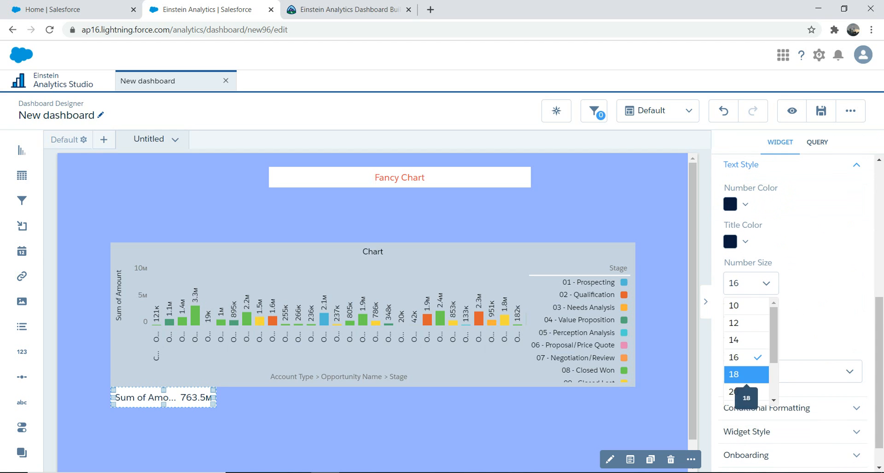
click(746, 374)
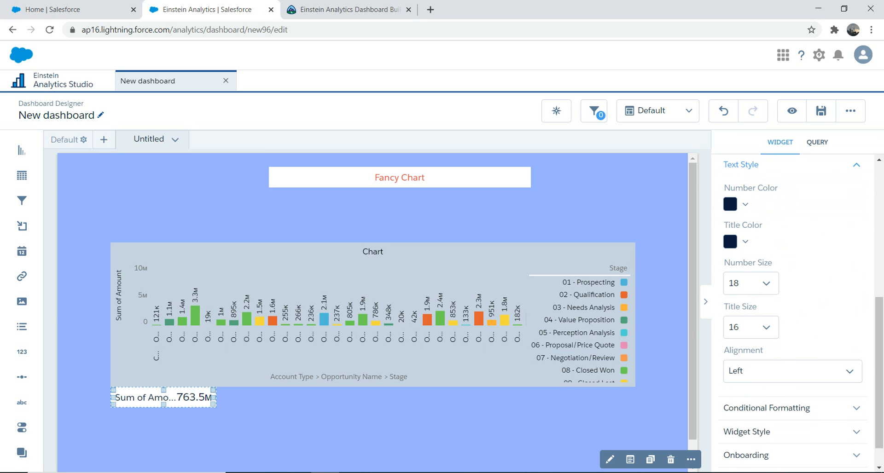
click(442, 432)
Set the number widget's background color to light grayish blue, matching the chart, and deselect it.
click(164, 397)
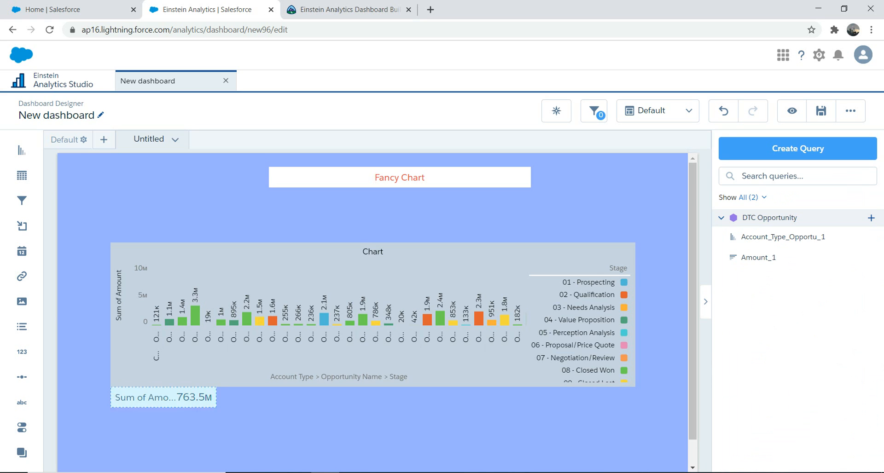
scroll(792, 313, down, 2)
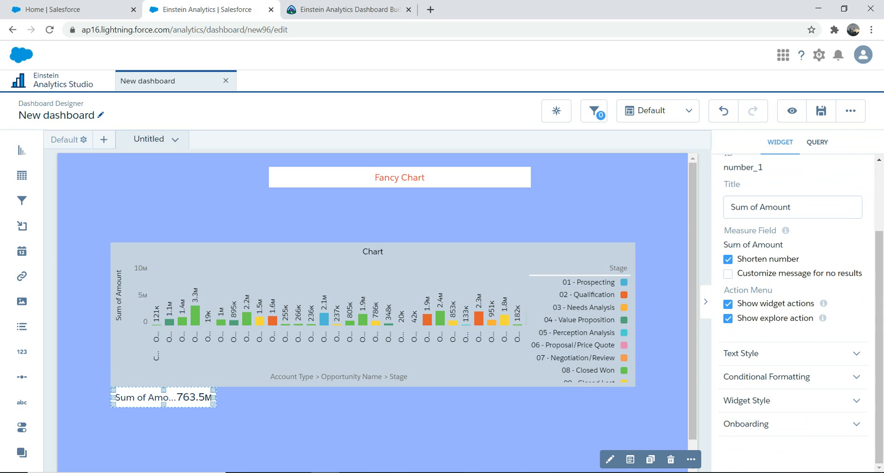
click(746, 401)
scroll(792, 368, down, 2)
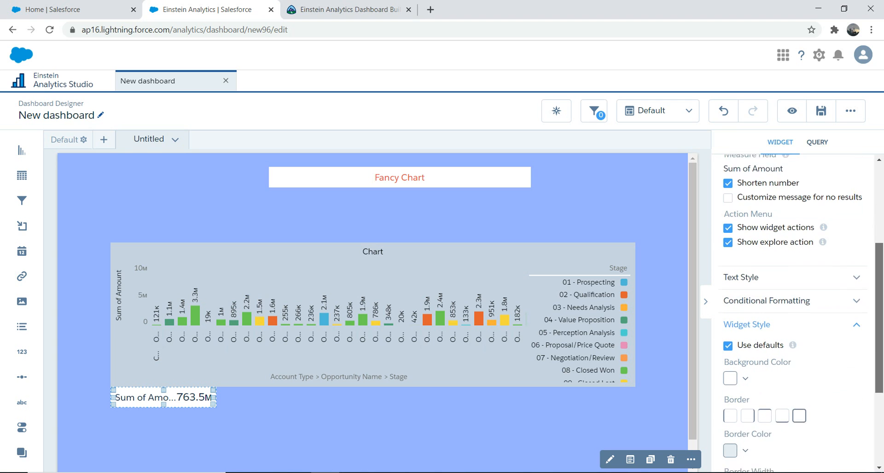
click(744, 359)
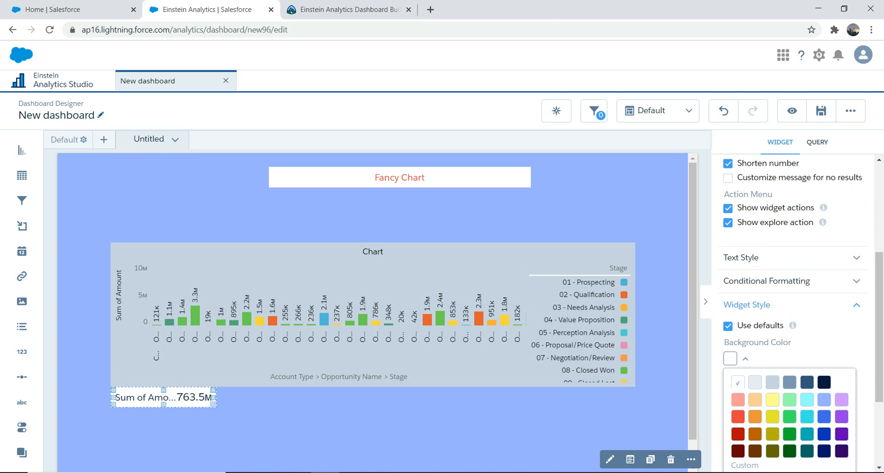
click(773, 382)
click(460, 432)
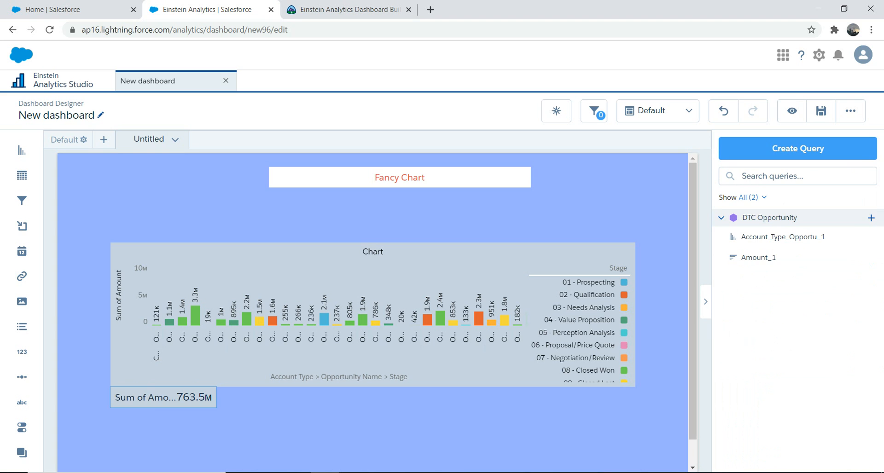
Clear the number widget's title so only the amount is displayed, and deselect the widget.
click(163, 398)
key(ctrl+a)
key(BackSpace)
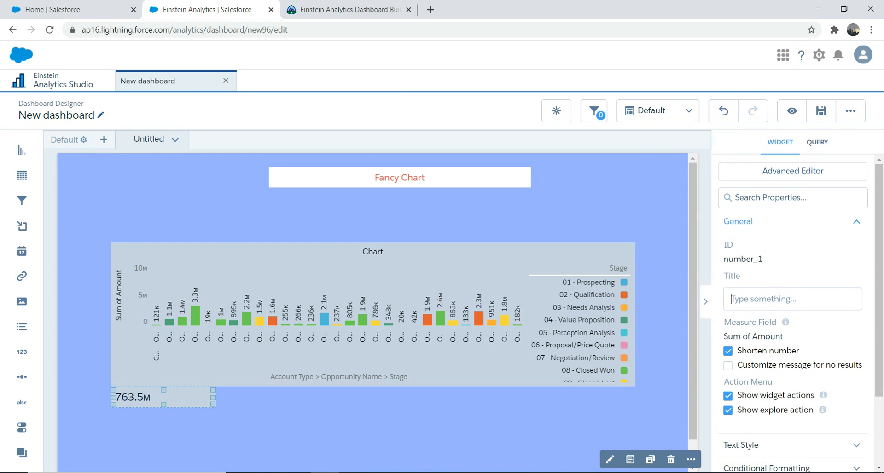
click(414, 431)
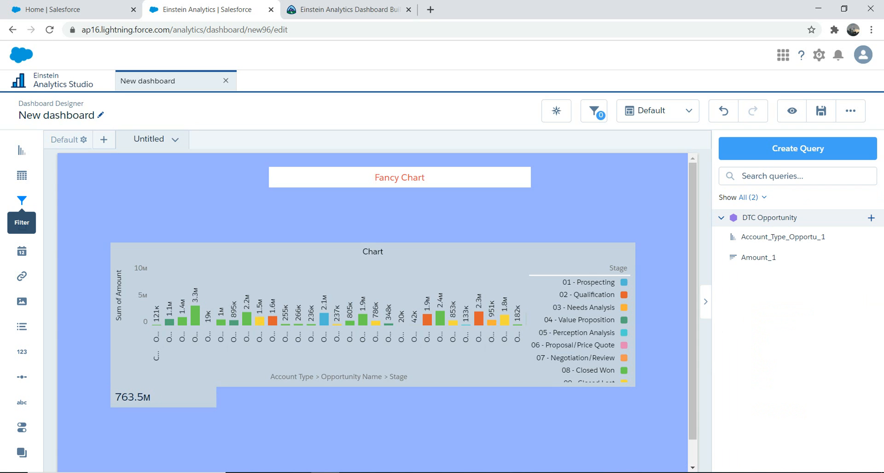
Add a global filter widget on Billing Country from DTC Opportunity and place it directly above the chart's left edge.
drag(22, 200, 112, 190)
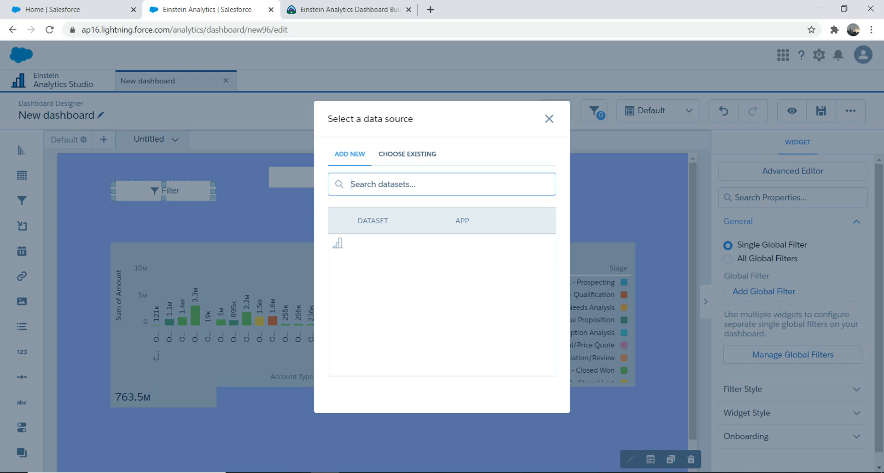
click(400, 248)
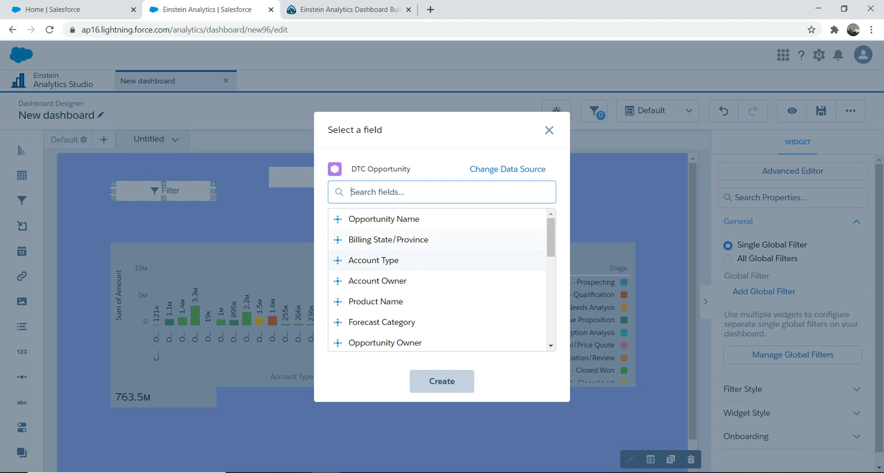
drag(551, 238, 551, 291)
click(414, 270)
click(441, 382)
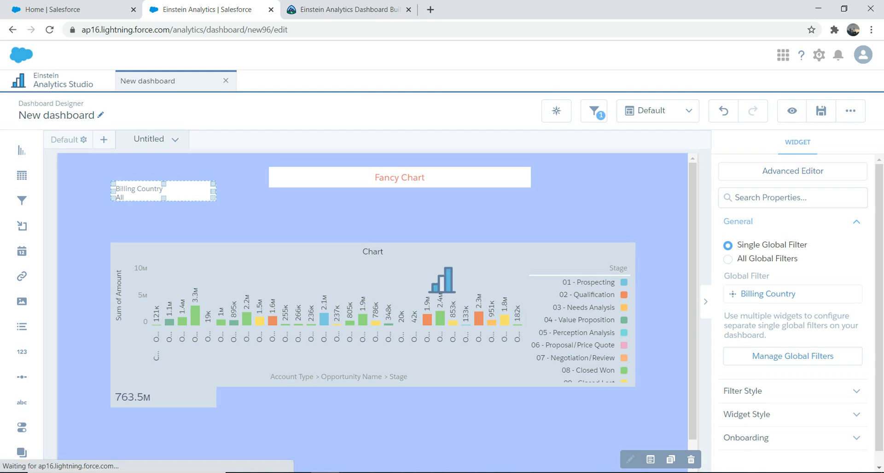
drag(157, 192, 157, 233)
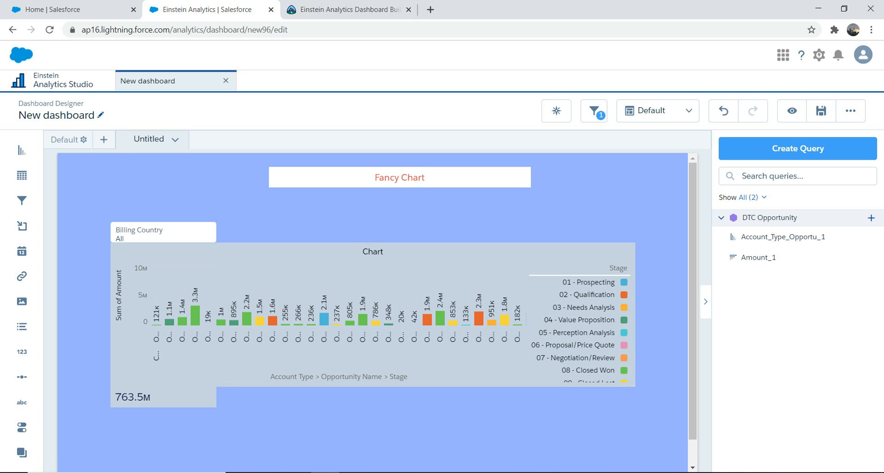
Save the dashboard with the name Training Dataset in the FirstDemoApp app.
click(657, 111)
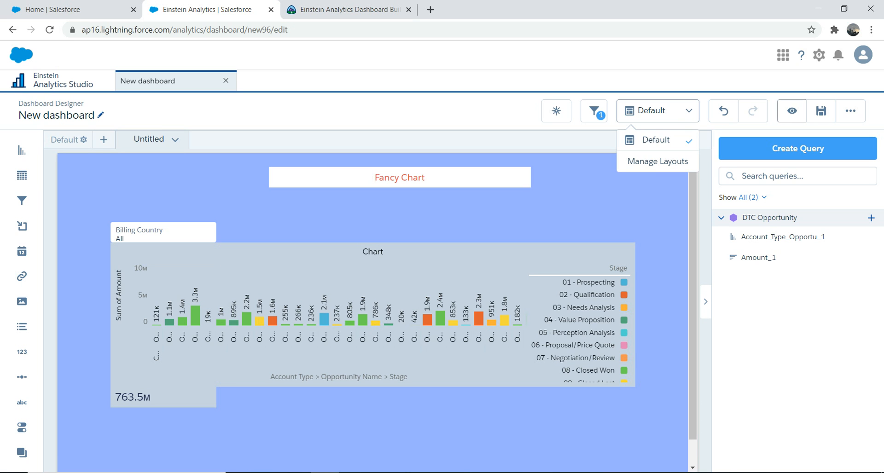
click(821, 111)
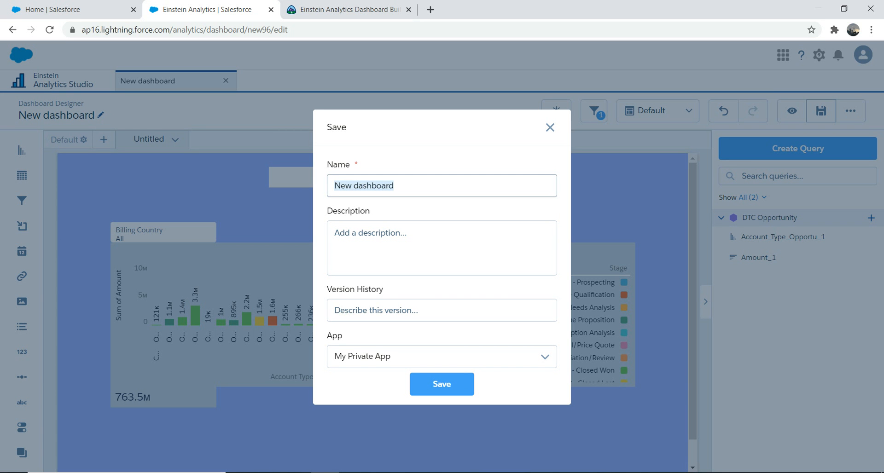
text(Tra)
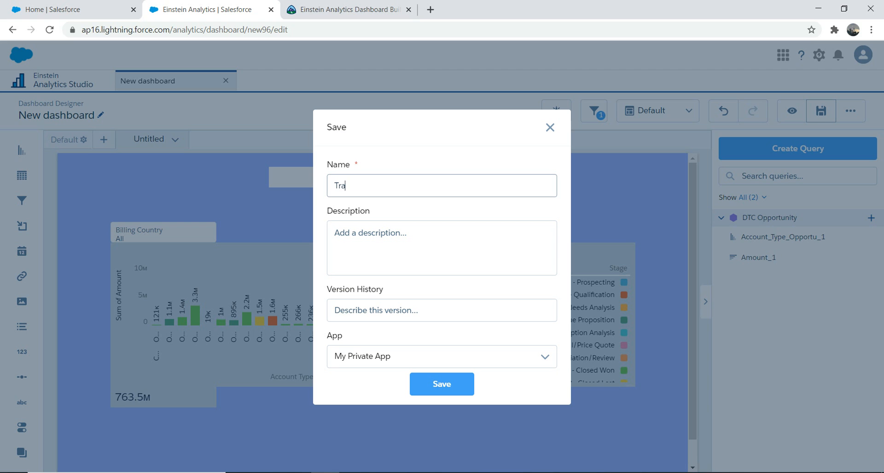
text(ining Dataset)
click(442, 356)
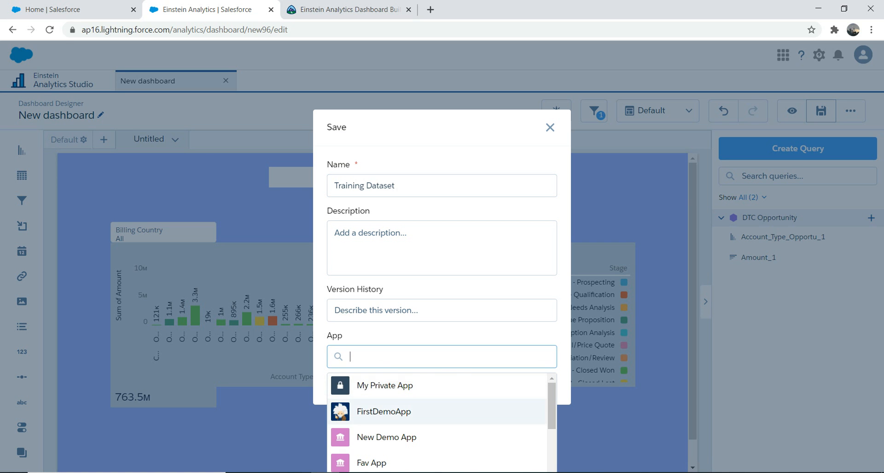
click(384, 411)
click(441, 384)
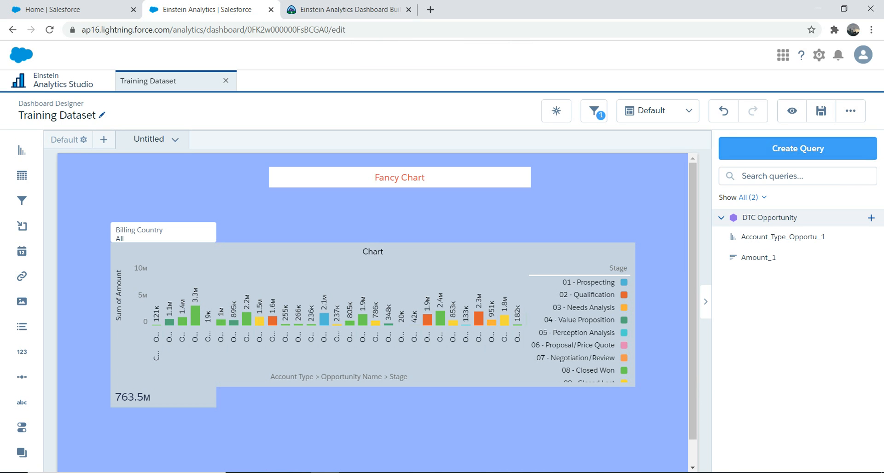
Preview the dashboard and filter Billing Country to Australia to test the global filter.
click(791, 110)
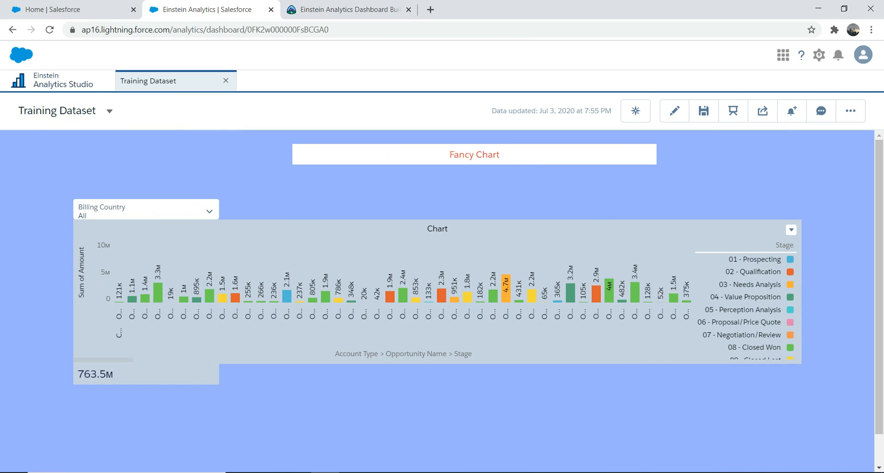
click(209, 211)
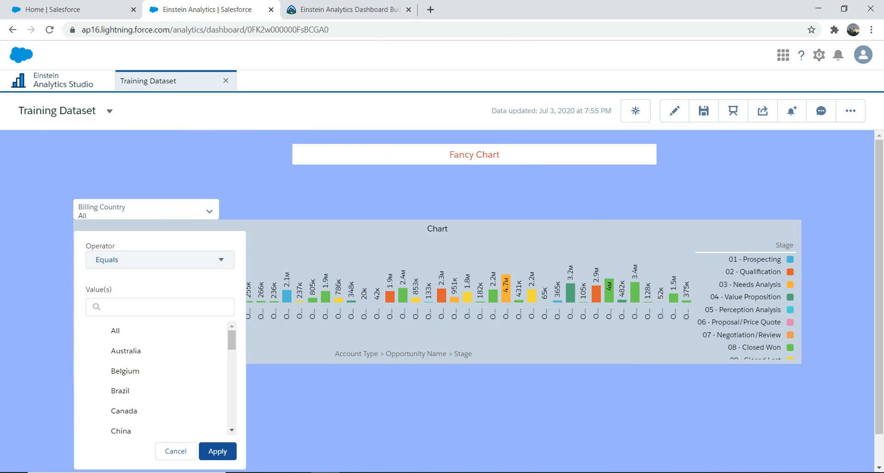
click(126, 352)
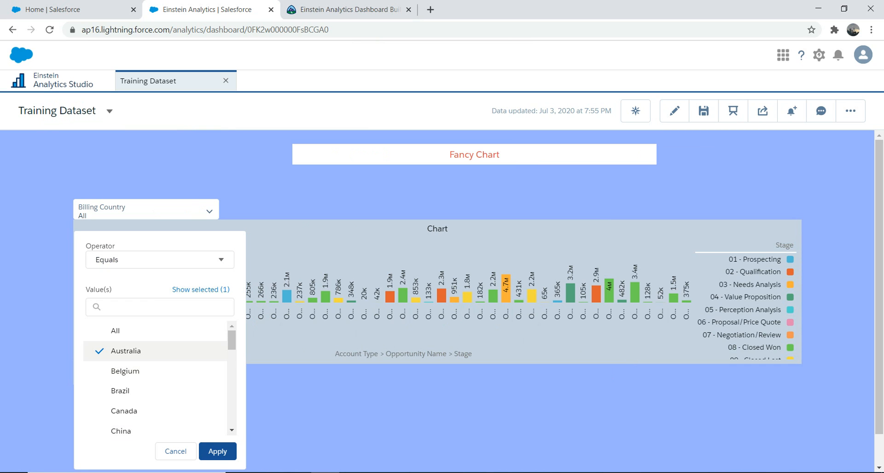
click(217, 451)
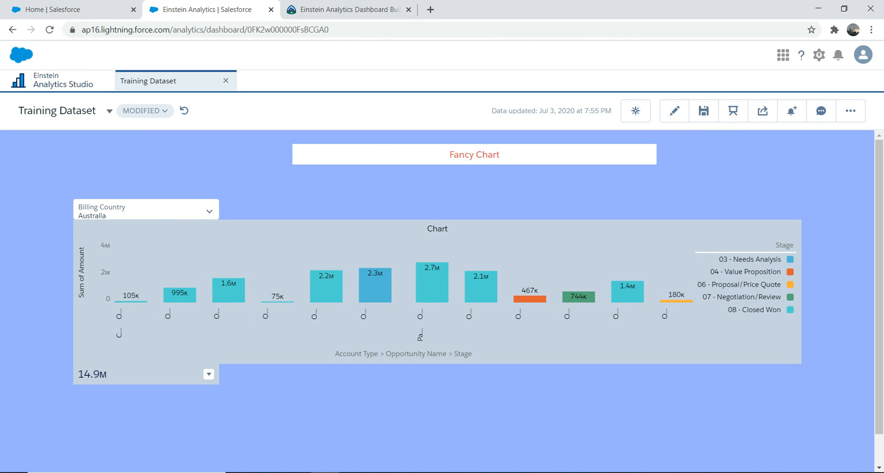
Test the chart's interaction by selecting the 2.1M bar and the 744K bar, and reset the dashboard to its initial view.
mouse_move(481, 286)
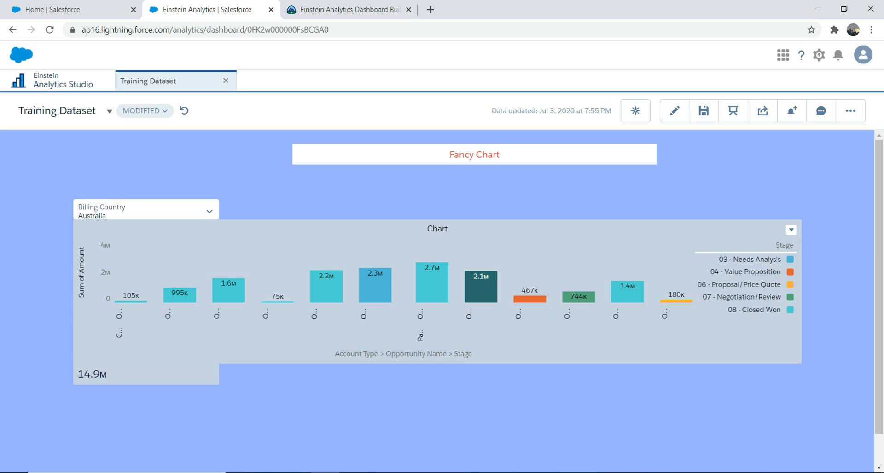
click(481, 288)
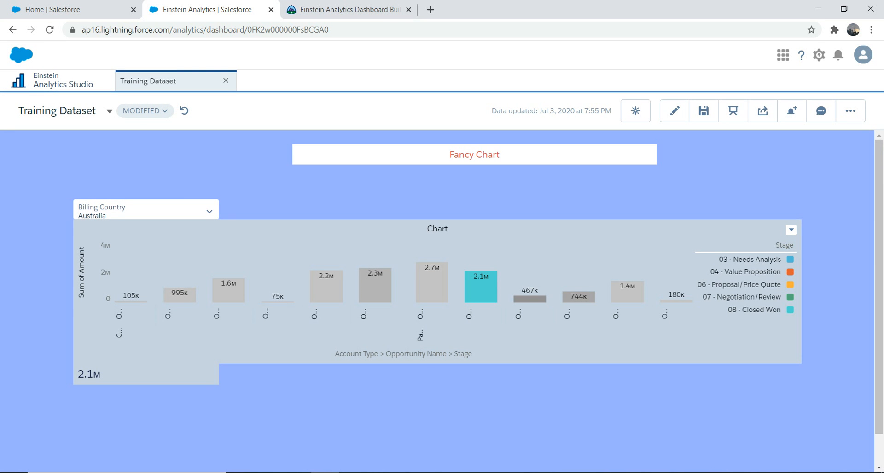
click(578, 297)
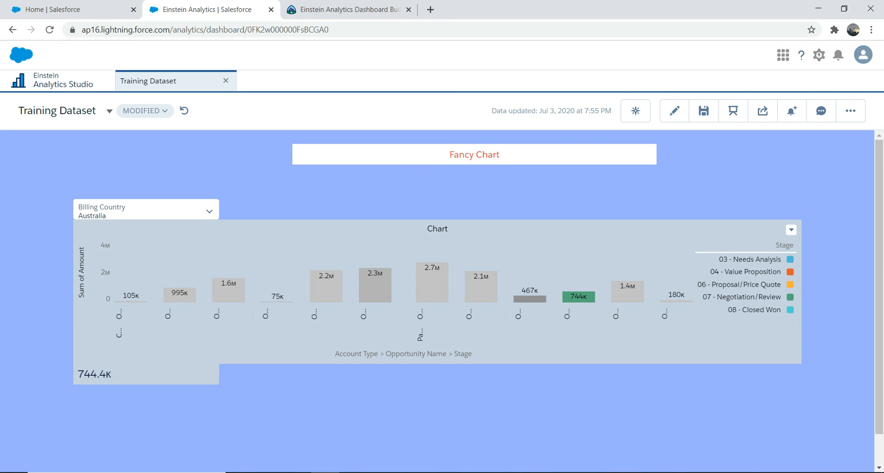
click(184, 111)
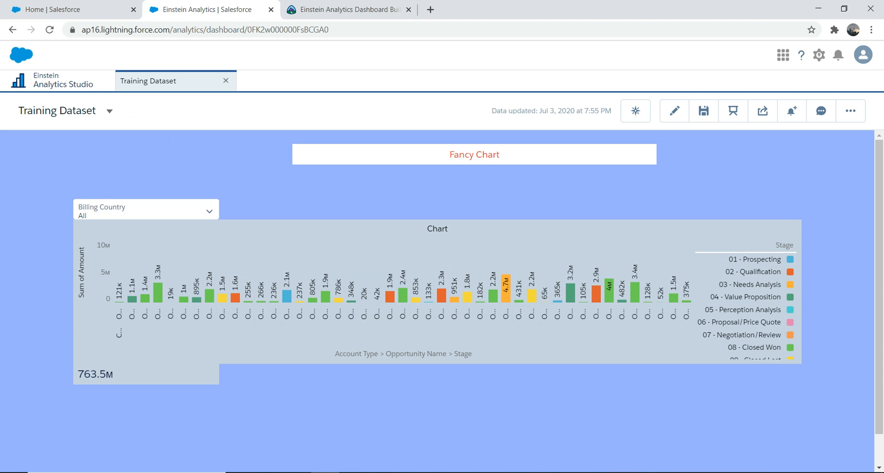
Test the Billing Country filter with USA and reset the dashboard to its initial view.
click(209, 211)
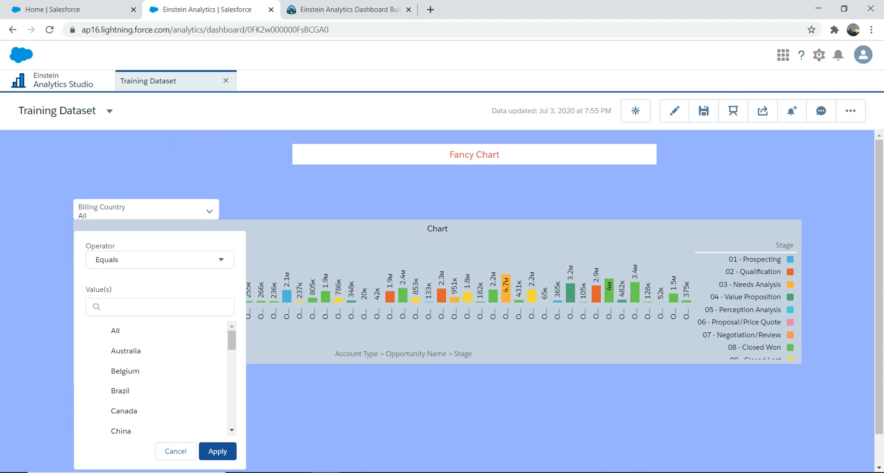
drag(231, 341, 232, 414)
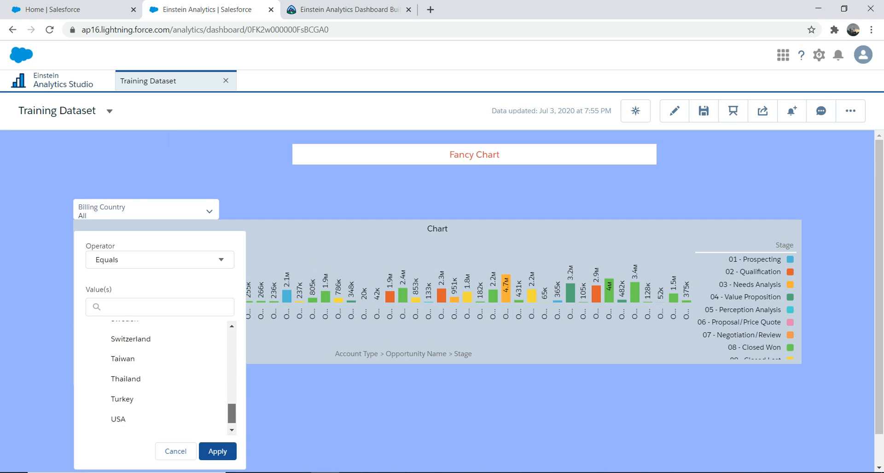
click(118, 419)
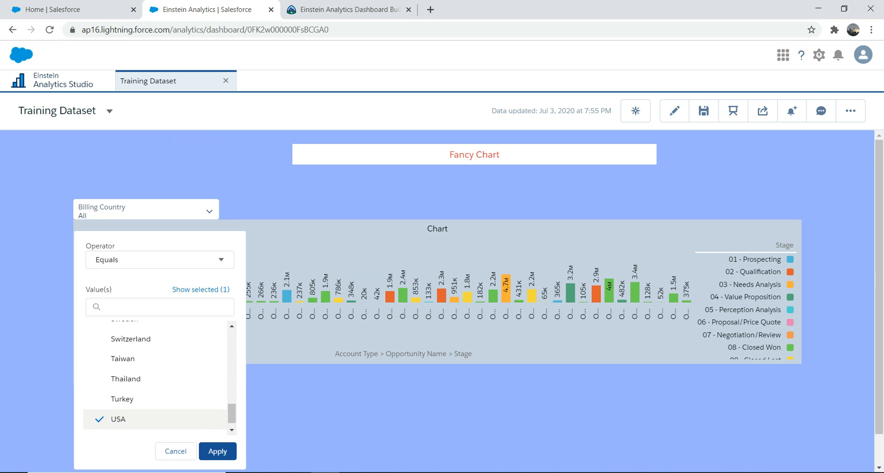
click(217, 451)
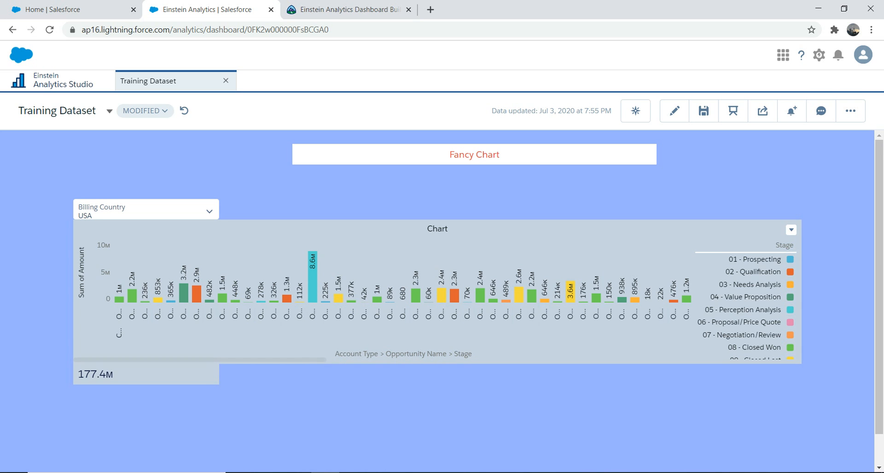
click(184, 111)
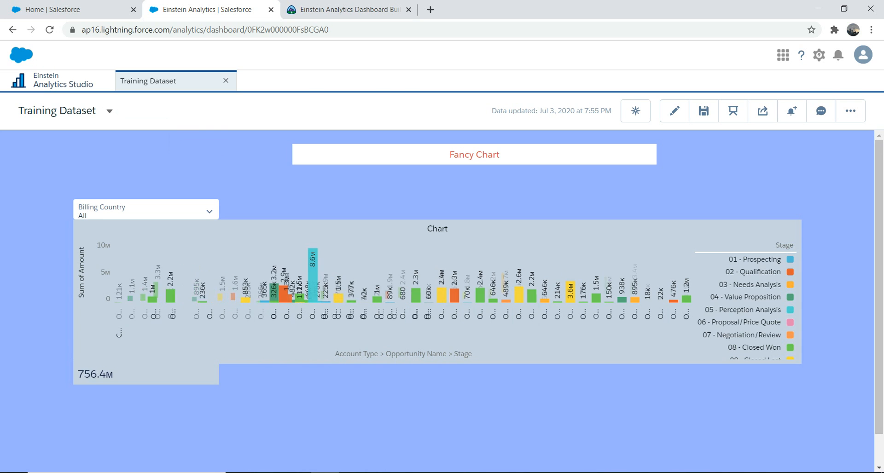
Return to dashboard editing and add a toggle on Stage from DTC Opportunity beside the Billing Country filter, directly above the chart.
click(674, 111)
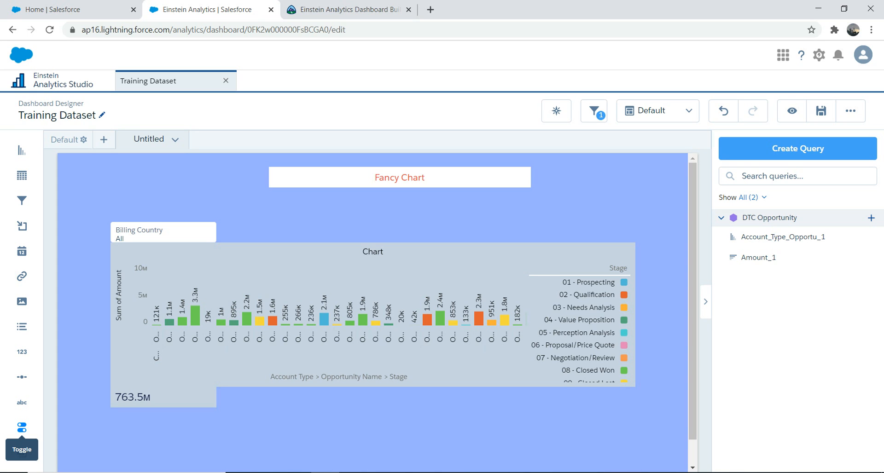
drag(21, 427, 272, 230)
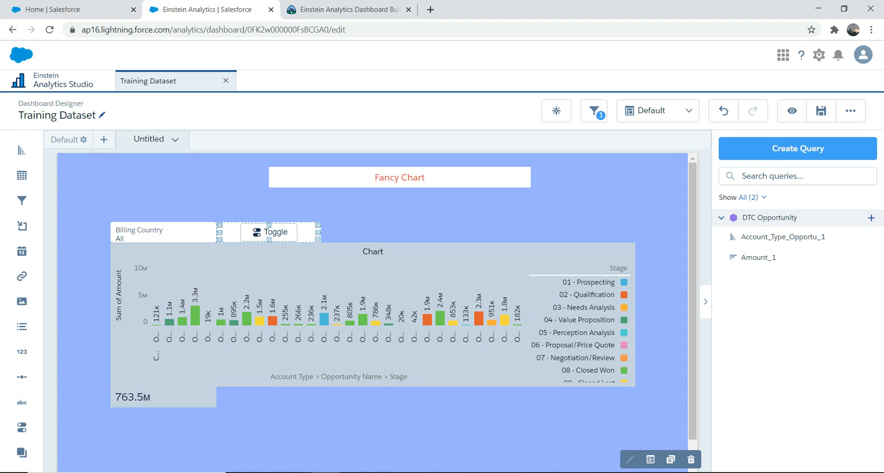
click(269, 232)
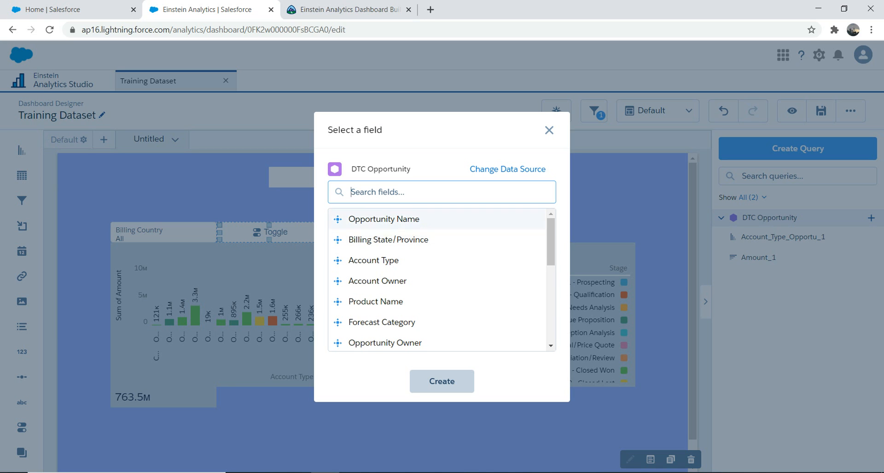
text(s)
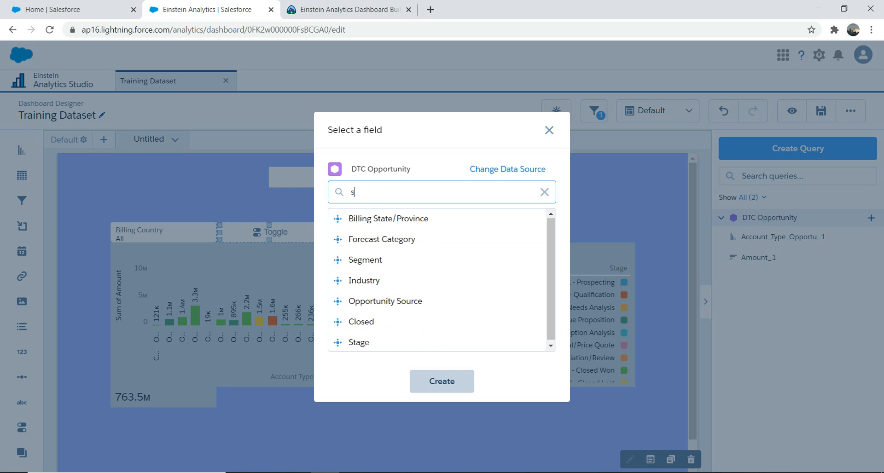
text(tag)
click(377, 219)
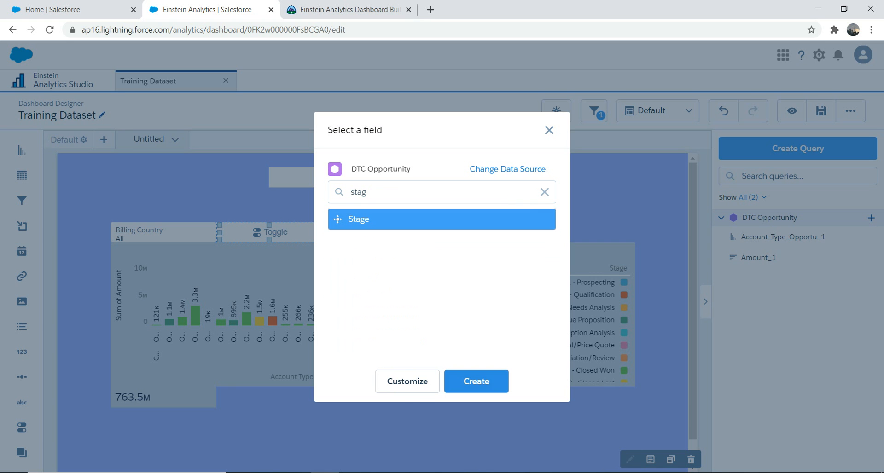
click(476, 381)
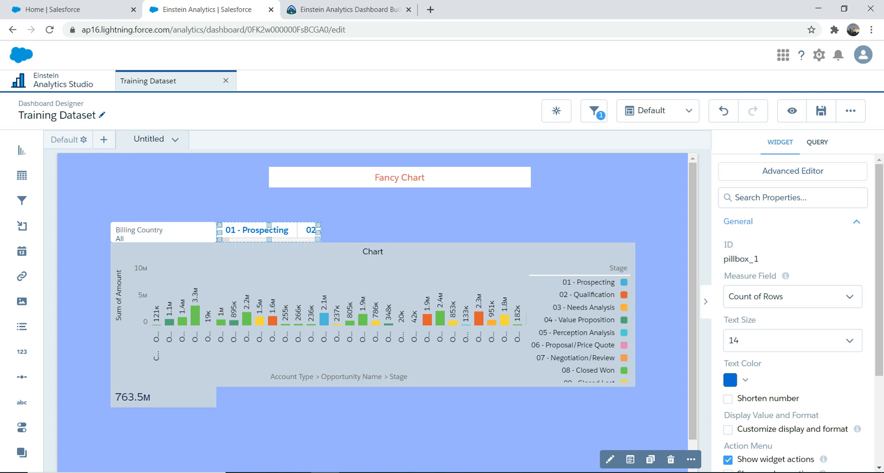
Filter the Stage toggle's query to 08 - Closed Won and 09 - Closed Lost, and update the widget.
click(610, 459)
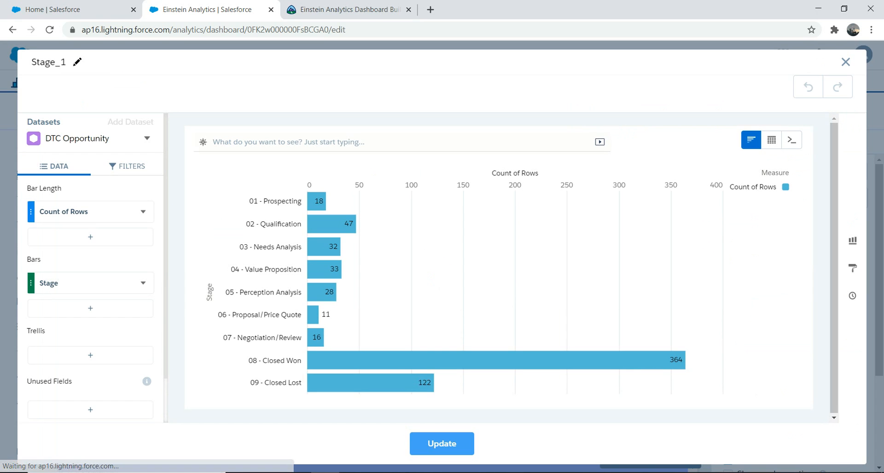
click(127, 166)
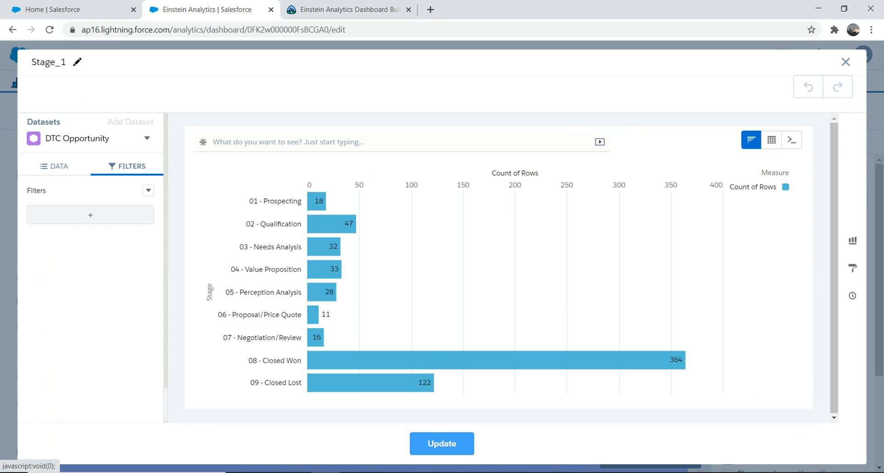
click(91, 215)
text(sta)
click(221, 306)
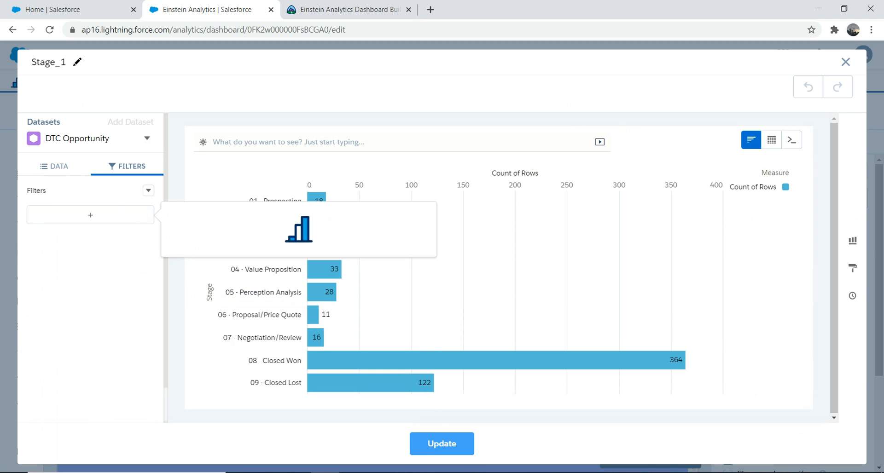
scroll(295, 368, down, 3)
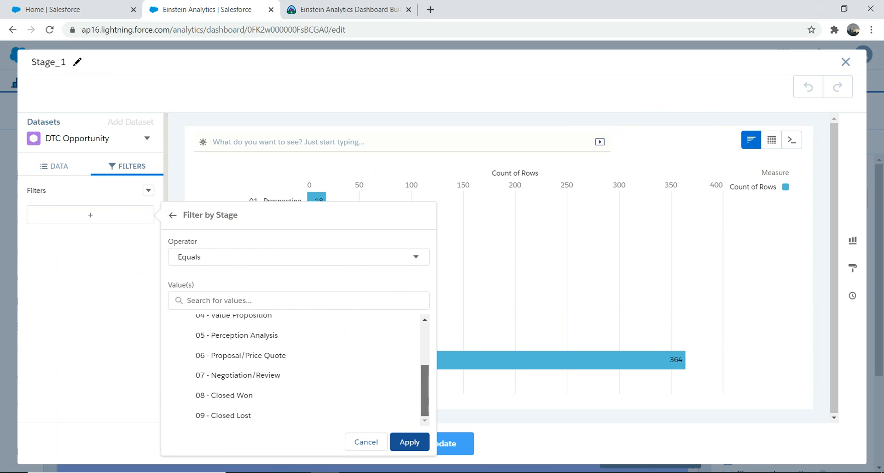
click(225, 395)
click(224, 415)
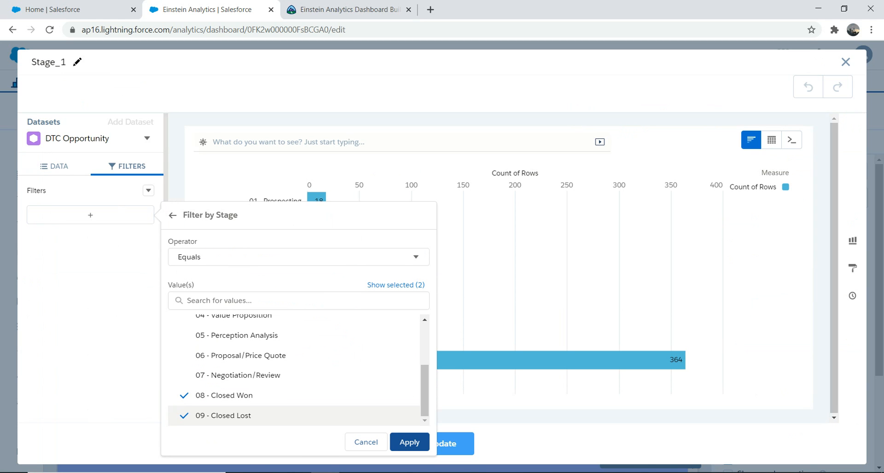
click(409, 442)
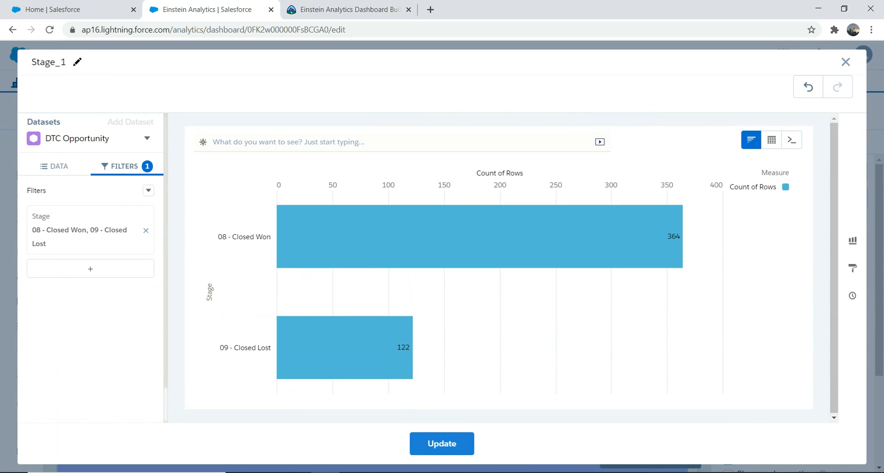
click(416, 442)
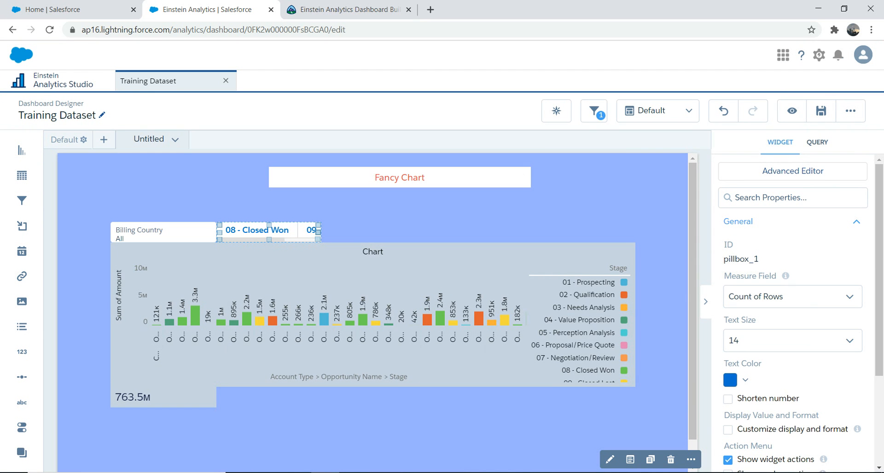
Widen the Stage toggle to fit both options and move it directly above the chart, aligned with the chart's right edge.
drag(318, 232, 425, 233)
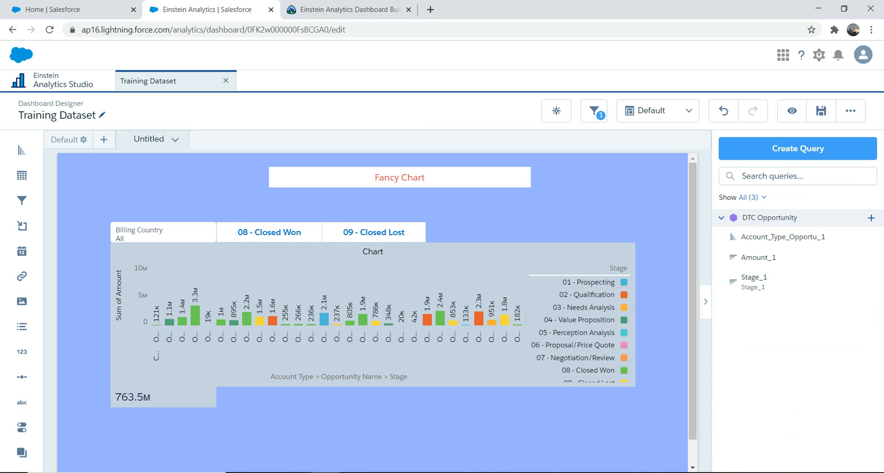
click(321, 232)
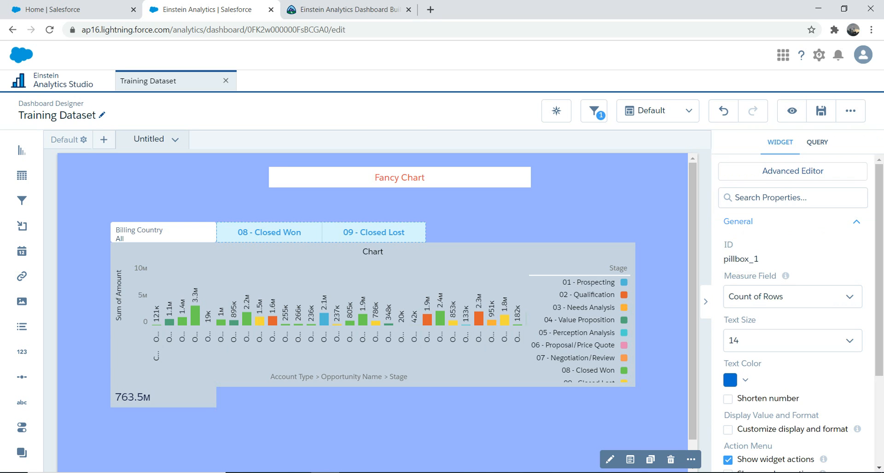
click(479, 217)
drag(321, 232, 530, 226)
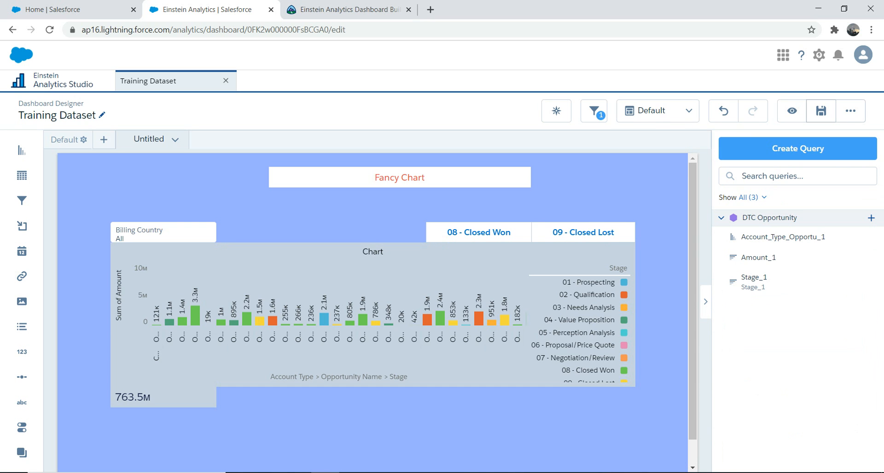
Save the Training Dataset dashboard in FirstDemoApp and test the Stage toggle with 08 - Closed Won and 09 - Closed Lost in the preview.
click(821, 110)
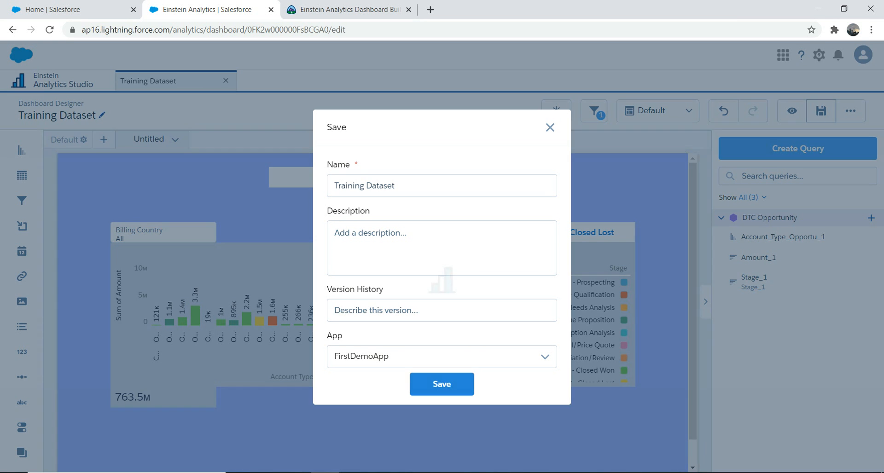
click(441, 383)
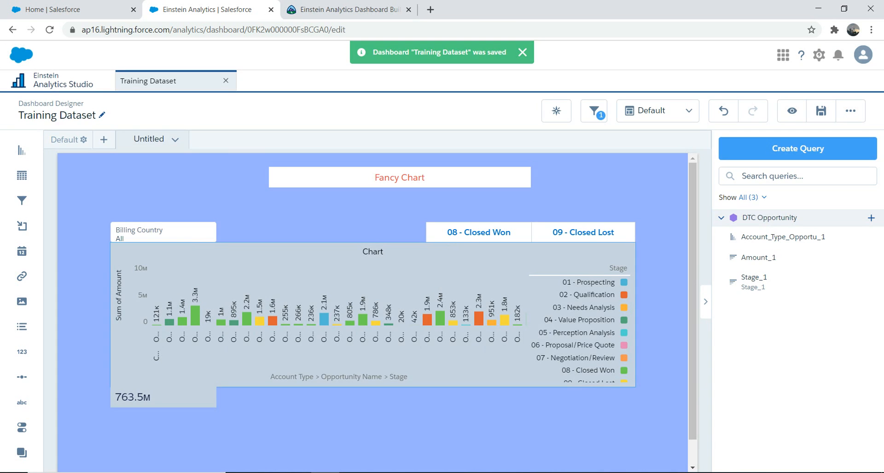
click(791, 112)
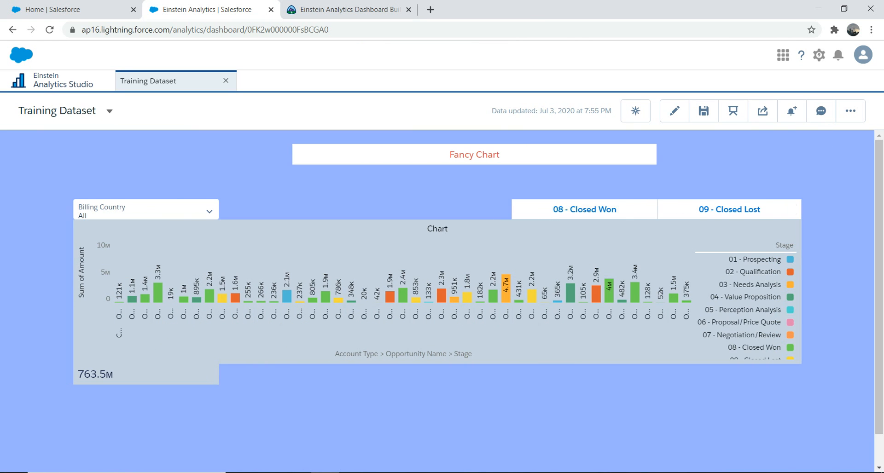
click(585, 210)
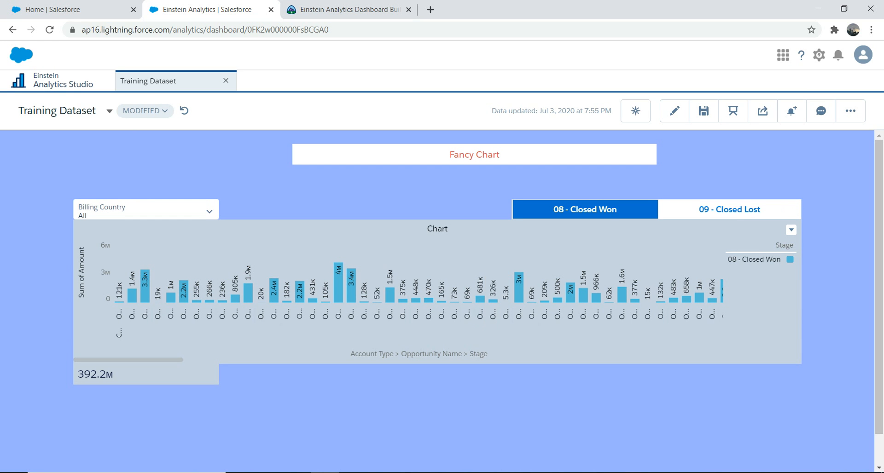
click(729, 209)
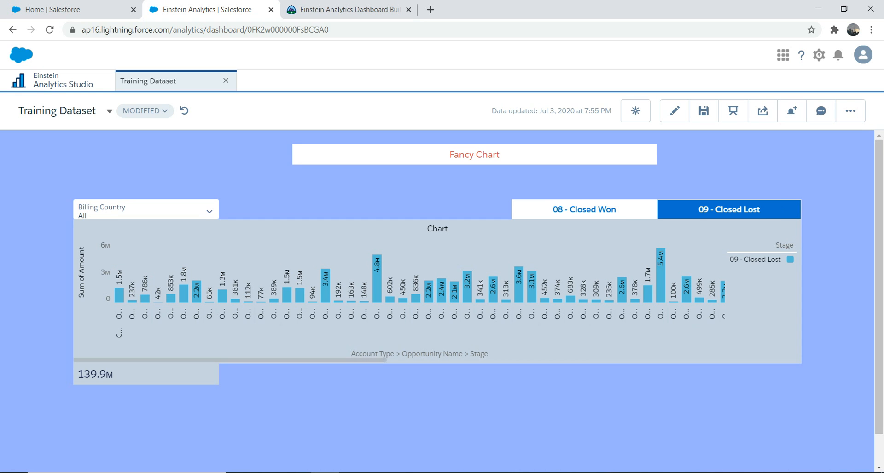
mouse_move(108, 374)
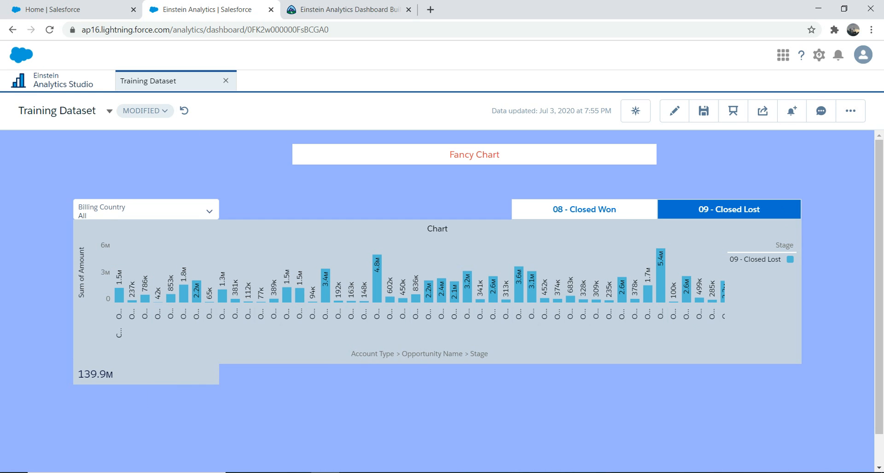
Test the Billing Country filter with Australia while 09 - Closed Lost is selected, and reset the dashboard to its initial view.
click(209, 211)
click(125, 351)
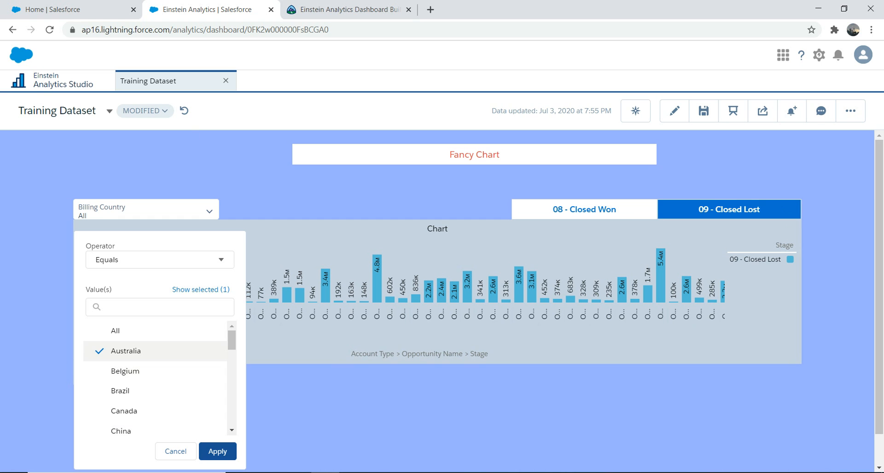
click(218, 451)
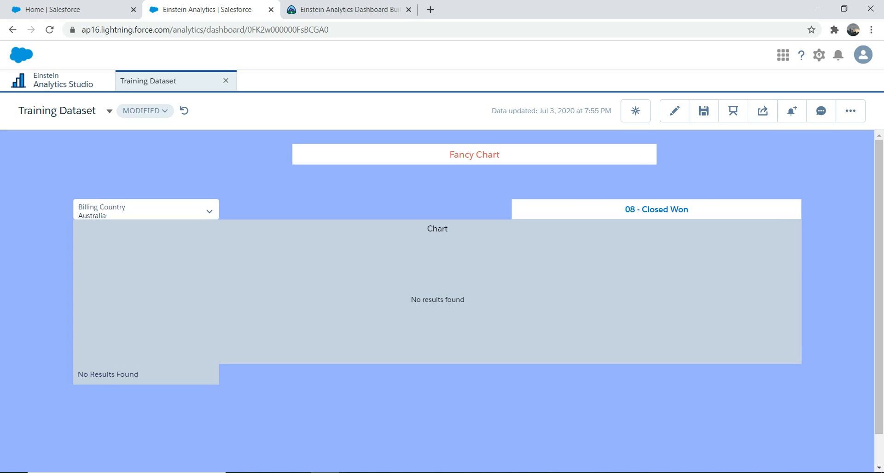
click(184, 111)
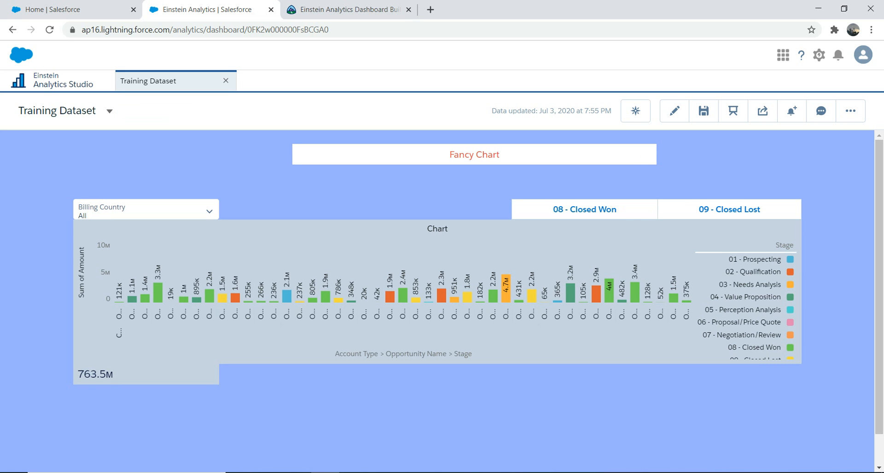
Test the dashboard with Stage 09 - Closed Lost and Billing Country United Kingdom, and reset it to its initial view.
click(729, 209)
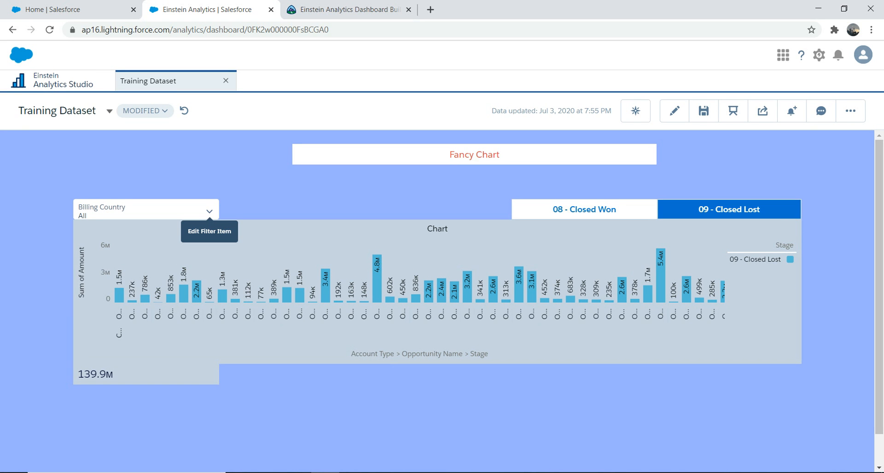
click(209, 212)
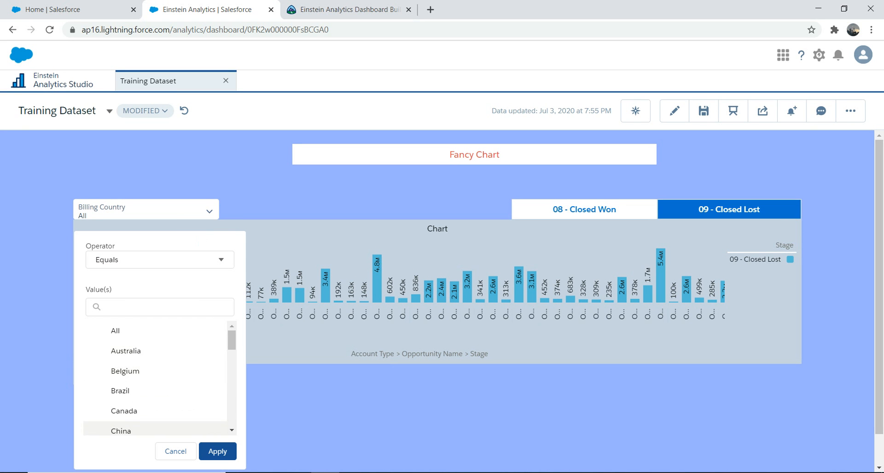
scroll(138, 377, down, 10)
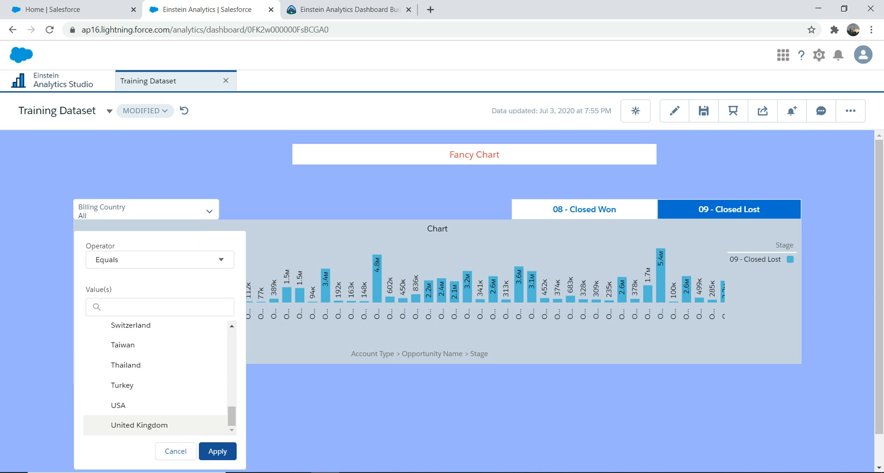
click(138, 426)
click(217, 452)
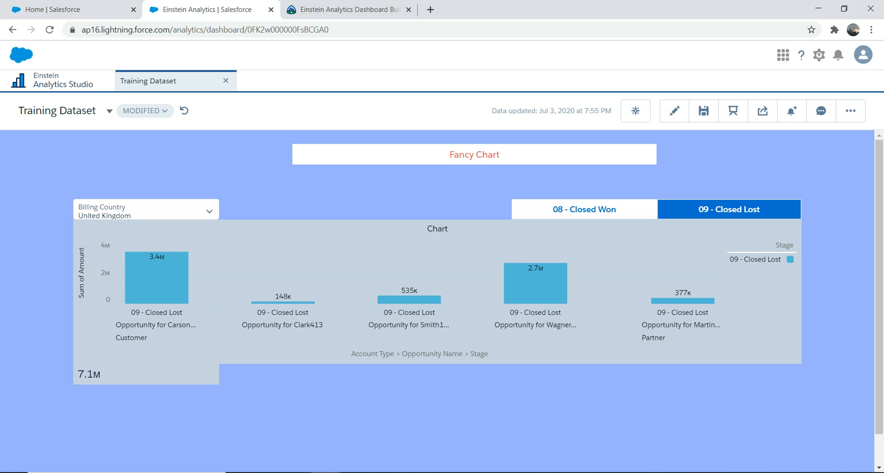
click(184, 111)
Return to dashboard editing and examine the Stage toggle's SAQL query in Query Mode, leaving without saving changes.
click(674, 111)
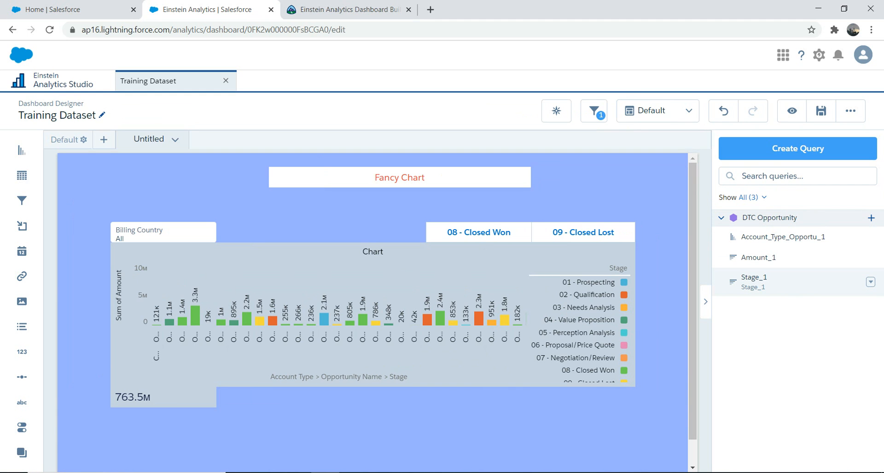
click(870, 282)
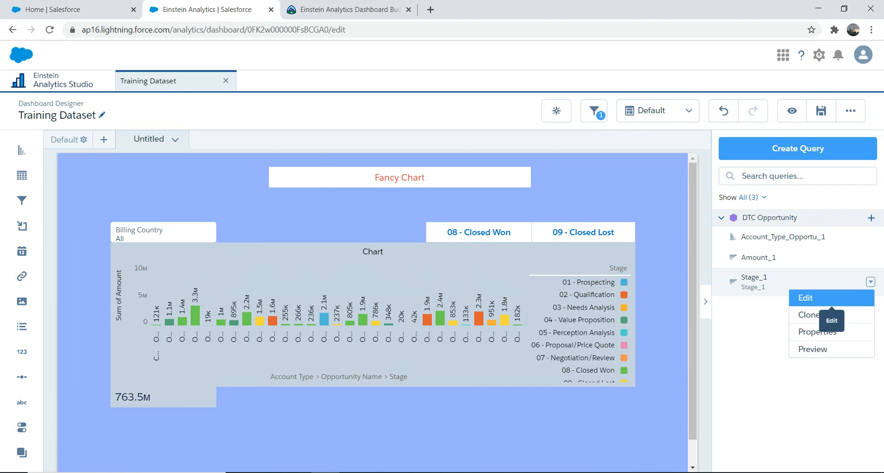
click(810, 298)
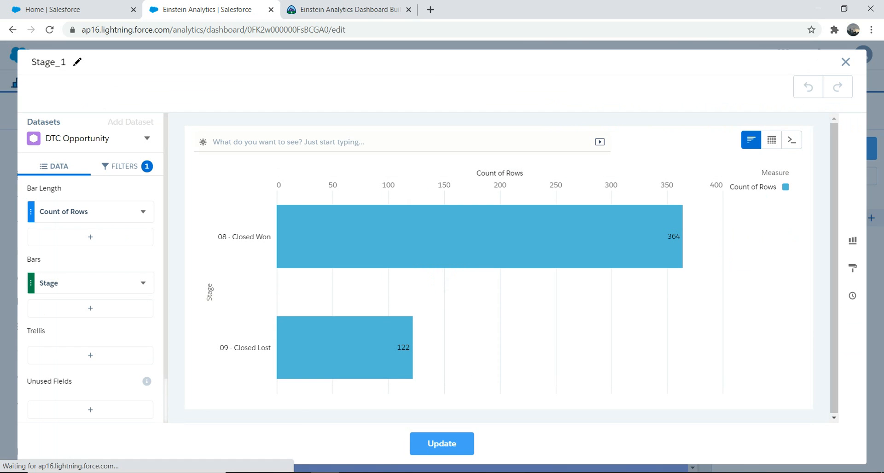
click(845, 62)
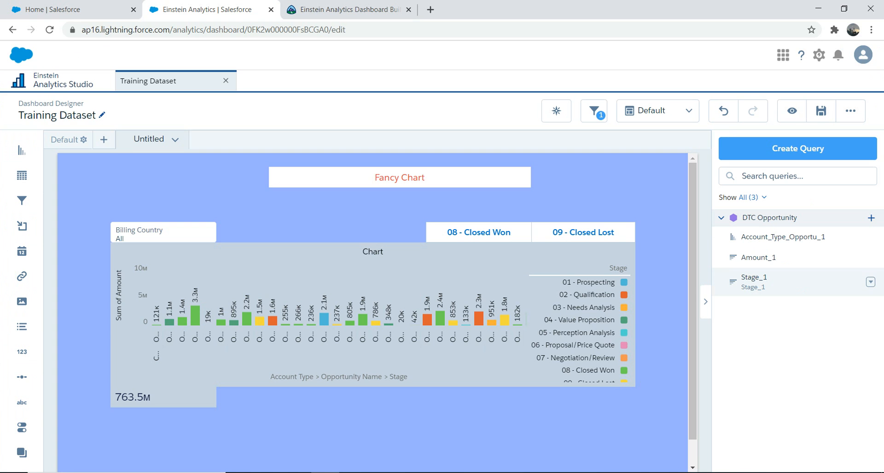
click(869, 281)
click(755, 296)
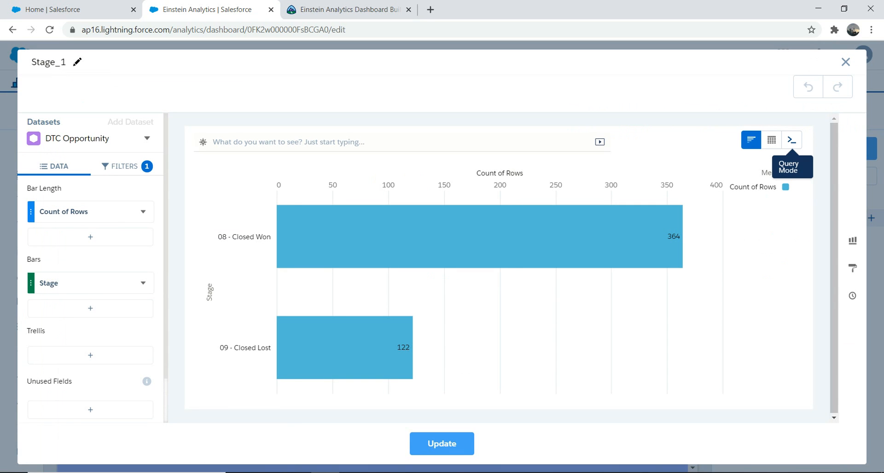
click(792, 139)
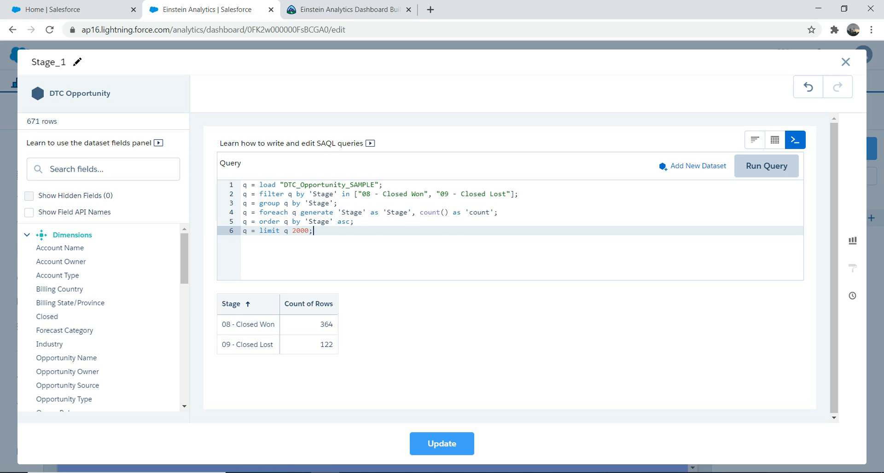
drag(341, 222, 242, 185)
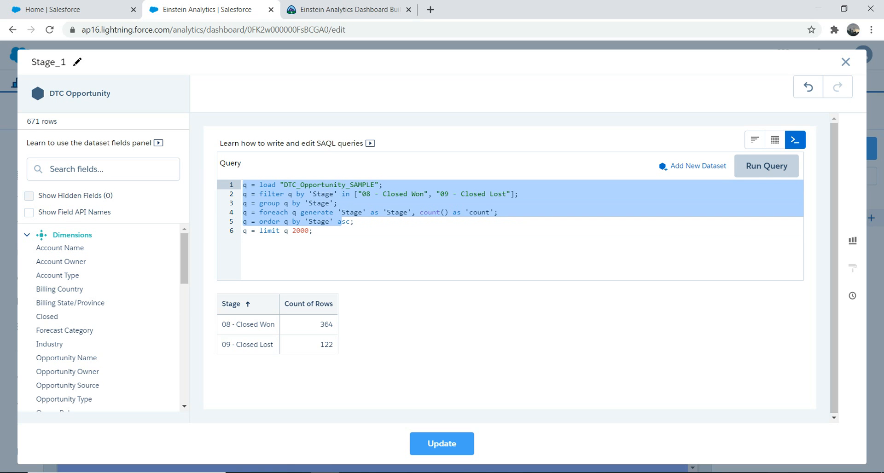
click(845, 62)
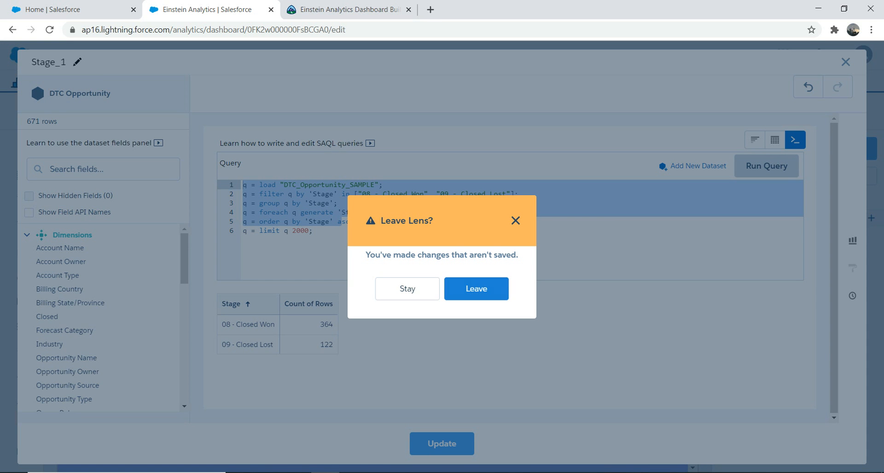
click(477, 289)
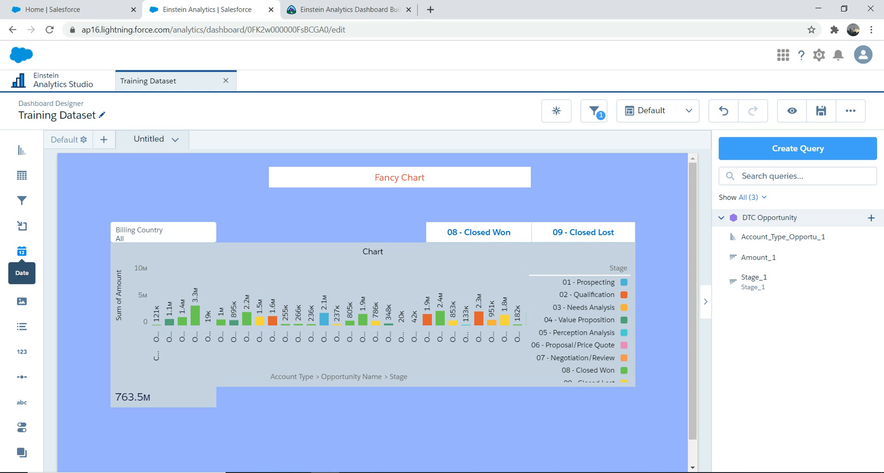
Add a date widget on Close Date from DTC Opportunity between the Billing Country filter and the Stage toggle, and save the dashboard.
drag(21, 251, 261, 233)
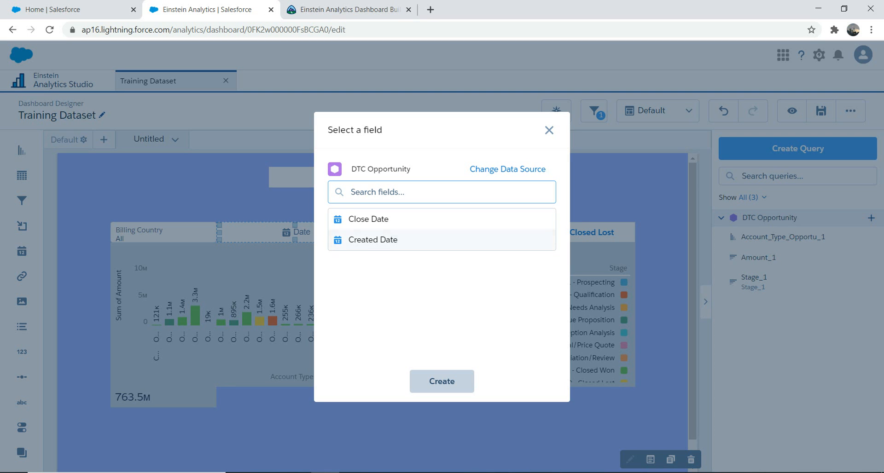
click(448, 219)
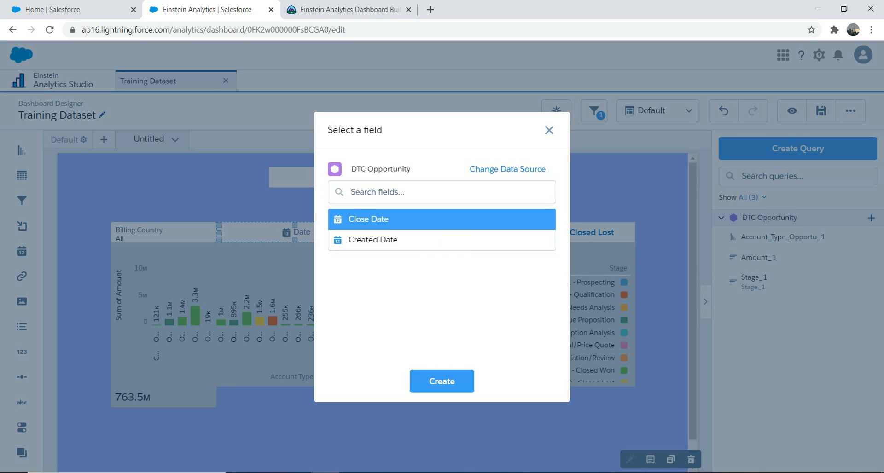
click(441, 381)
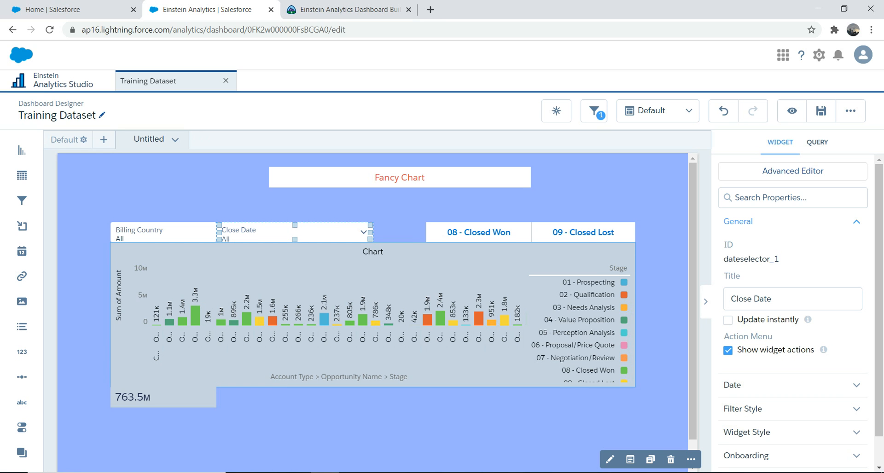
click(399, 432)
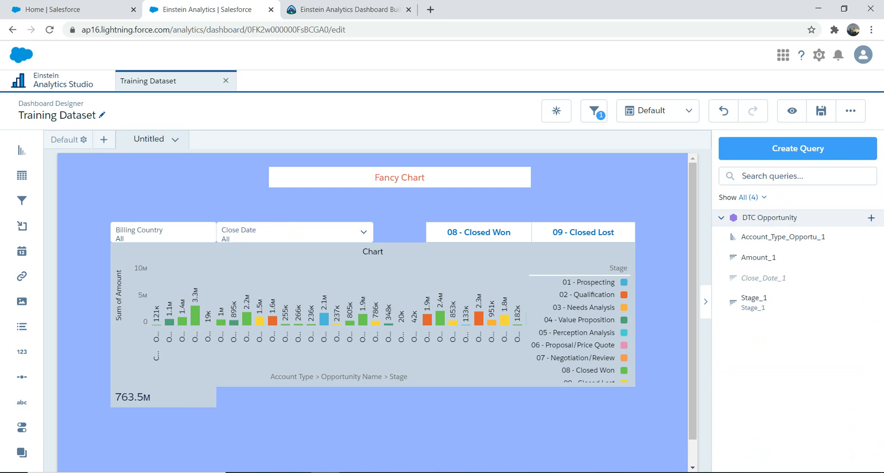
click(821, 111)
click(414, 381)
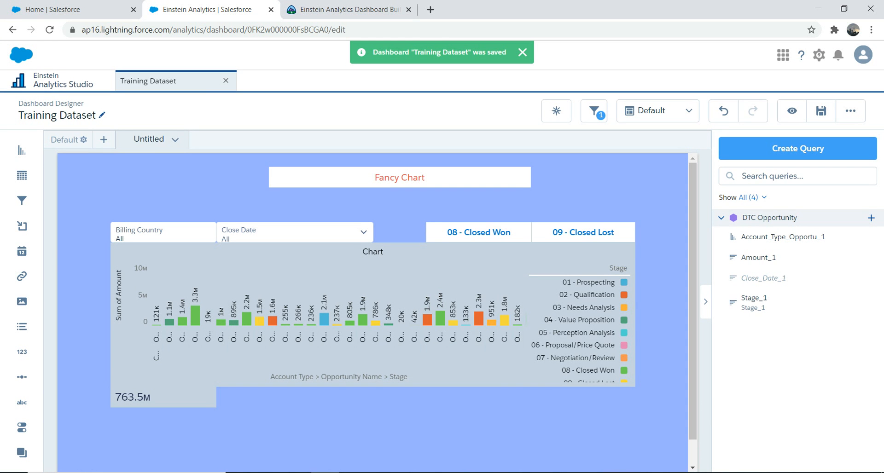
Preview the dashboard and test the Close Date filter with Current Fiscal Year.
click(791, 111)
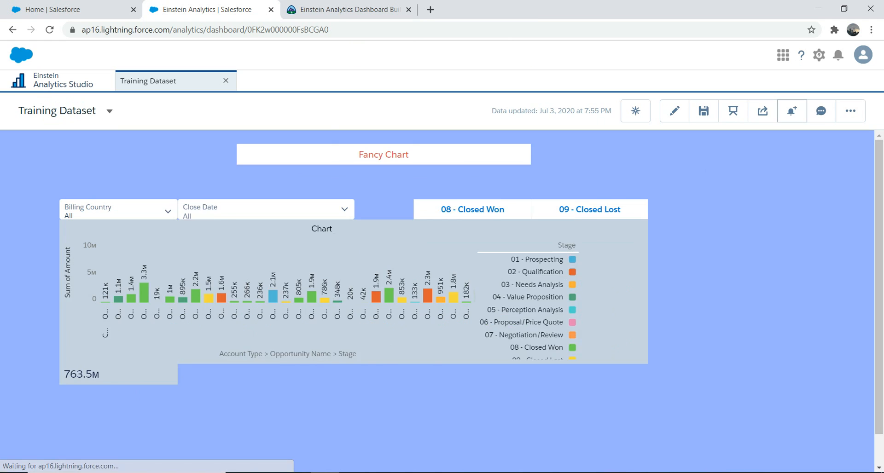
click(428, 210)
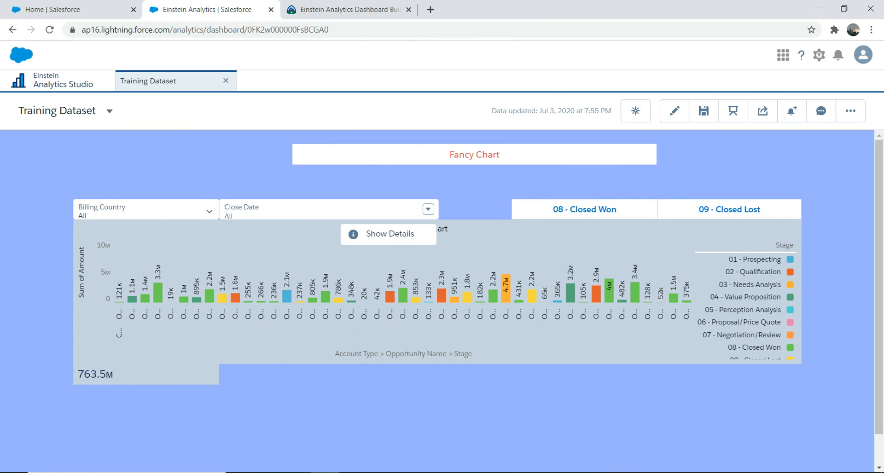
click(390, 234)
click(274, 304)
click(413, 391)
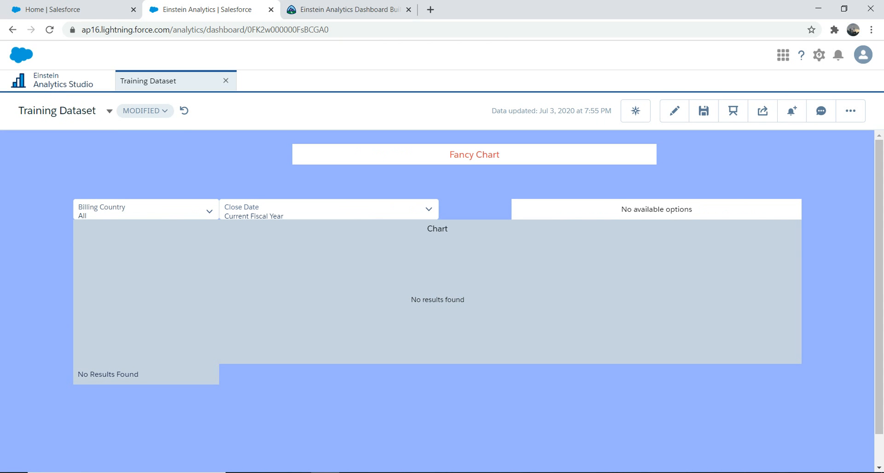
Set the Close Date filter to All Time and return to dashboard editing.
click(428, 209)
click(363, 210)
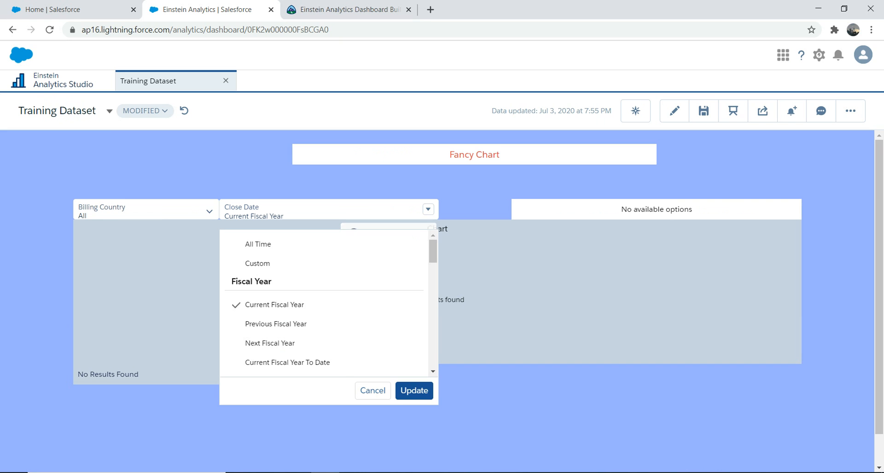
click(258, 243)
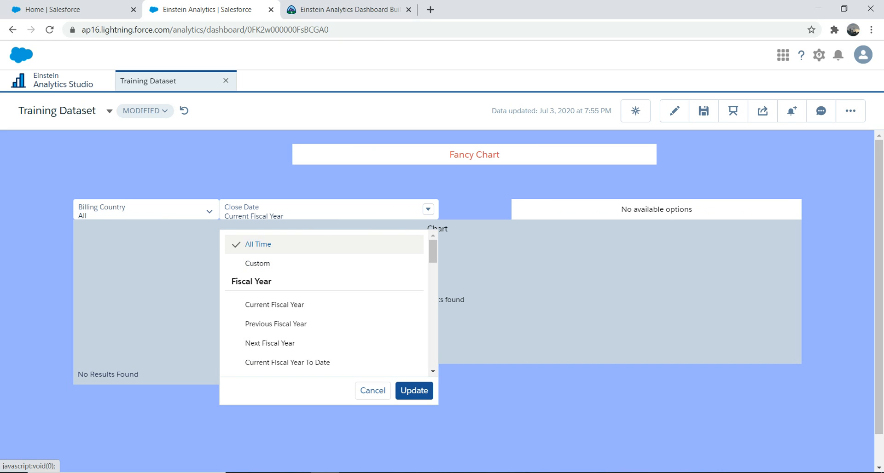
click(414, 390)
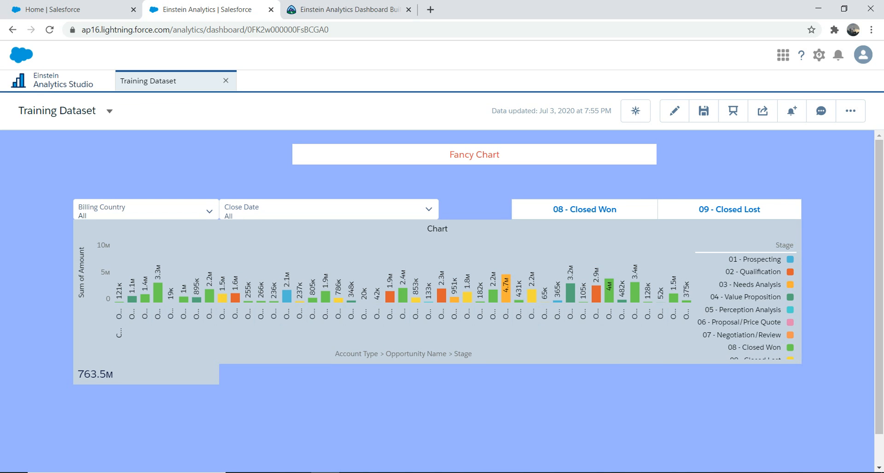
click(673, 110)
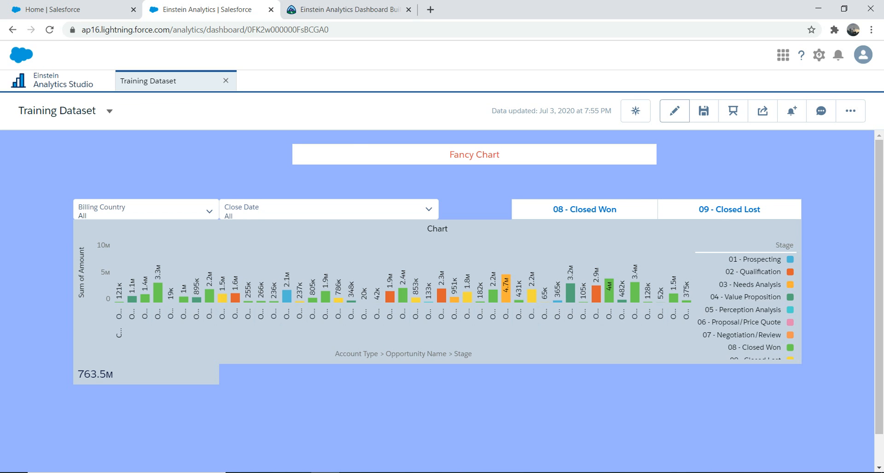